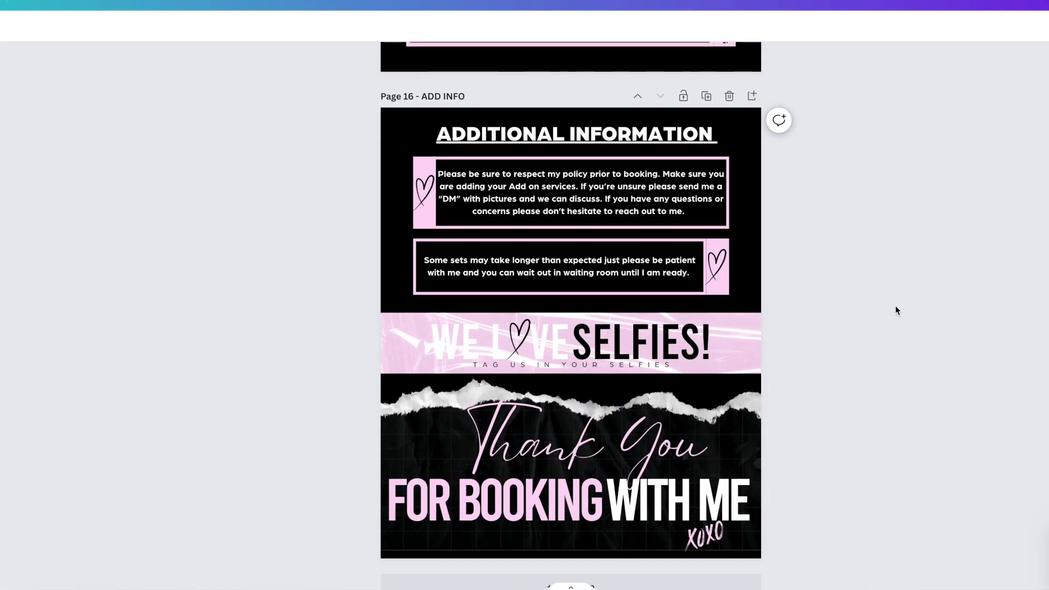
Step: Open the download settings for the design and choose only pages 14–16 for PNG export
{"action": "scroll", "coordinate": [895, 308], "scroll_direction": "down", "scroll_amount": 1}
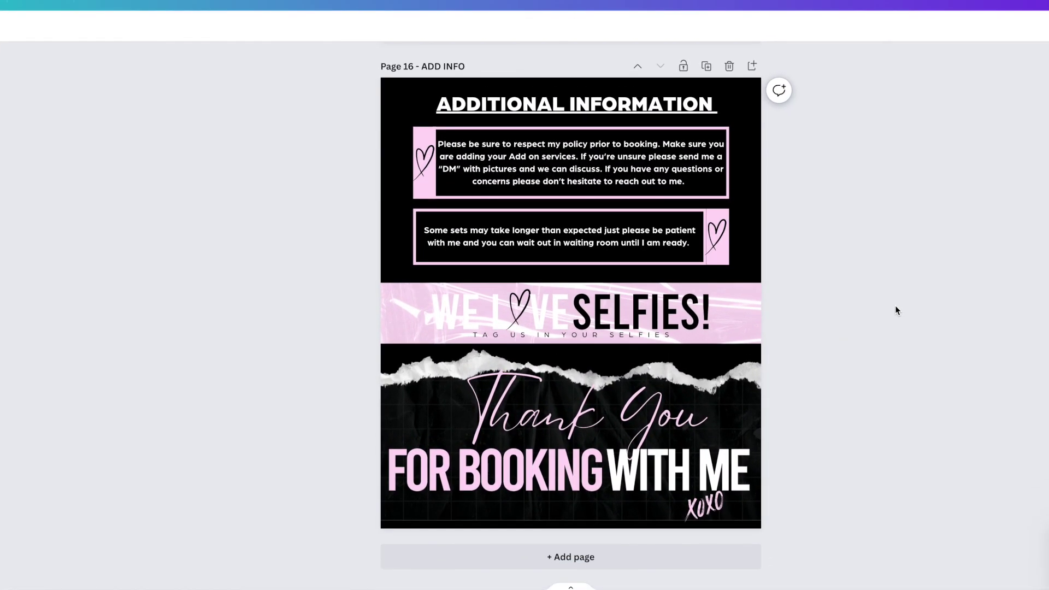
{"action": "scroll", "coordinate": [895, 308], "scroll_direction": "up", "scroll_amount": 15}
{"action": "scroll", "coordinate": [896, 309], "scroll_direction": "up", "scroll_amount": 4}
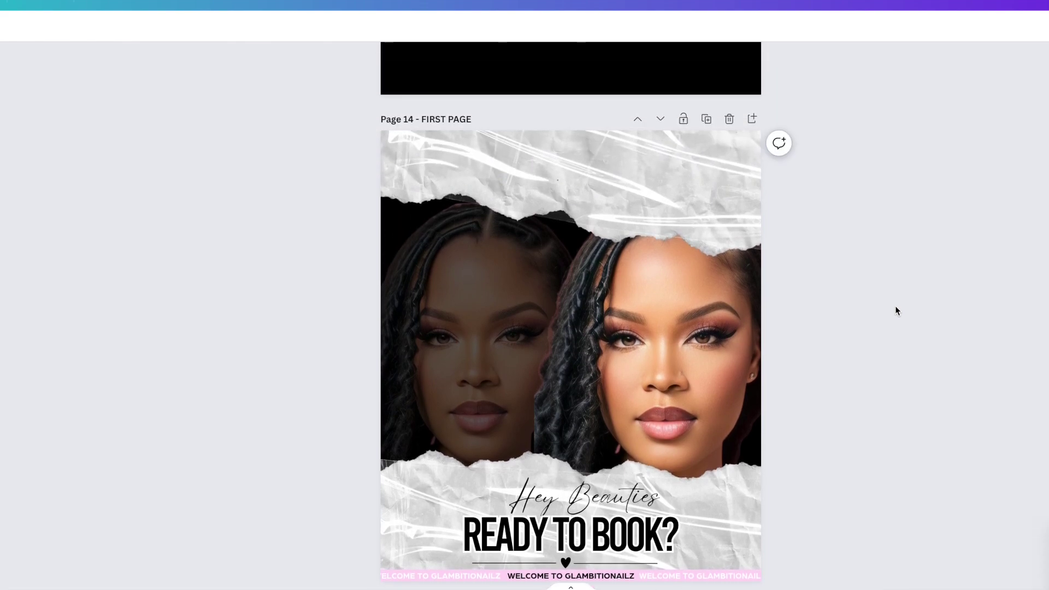
{"action": "left_click", "coordinate": [1016, 25]}
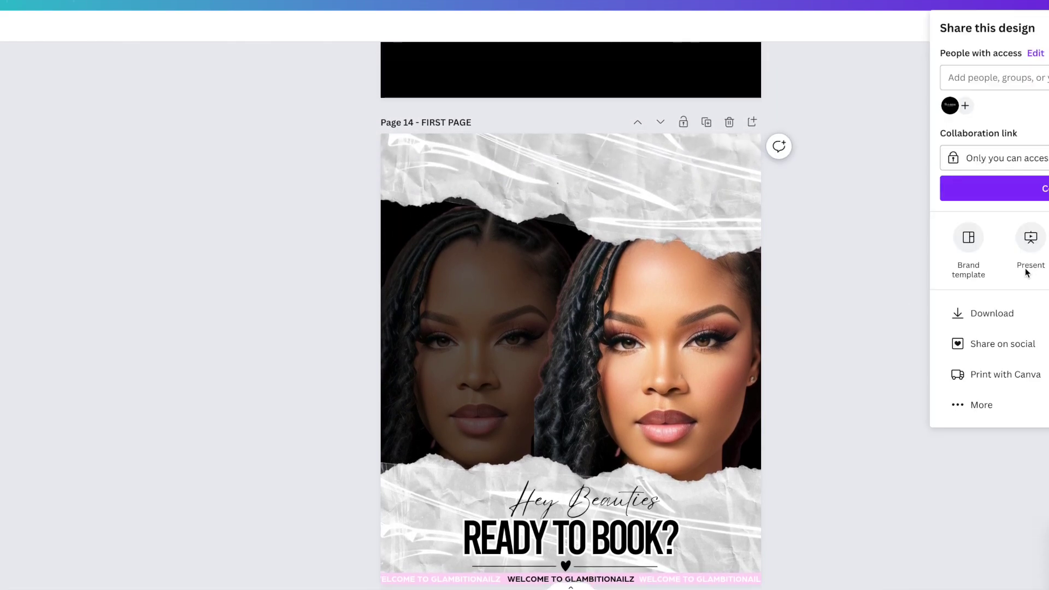
{"action": "left_click", "coordinate": [1011, 312]}
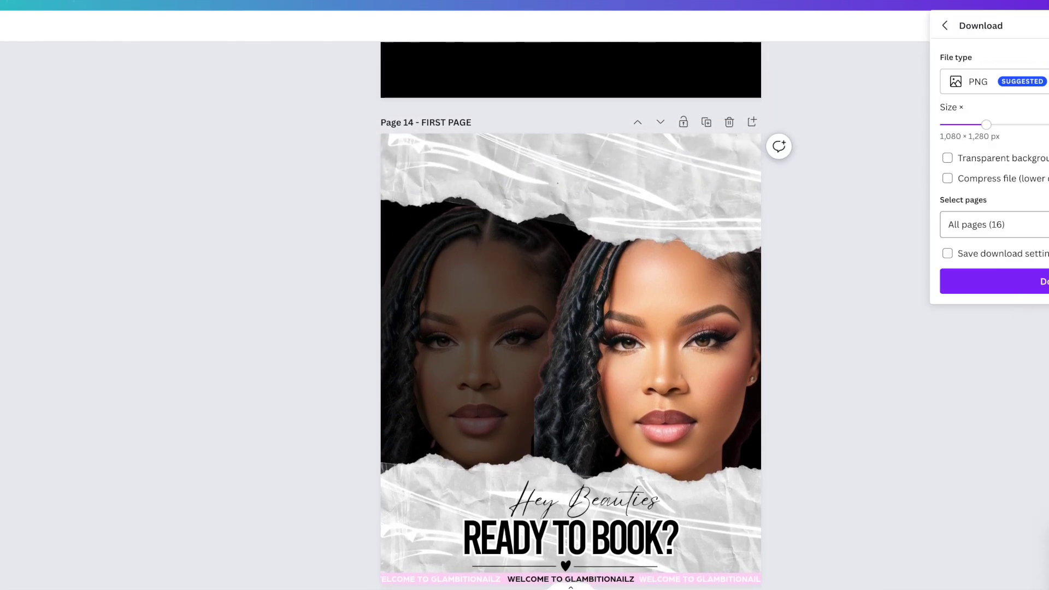
{"action": "left_click", "coordinate": [983, 225]}
{"action": "scroll", "coordinate": [994, 327], "scroll_direction": "down", "scroll_amount": 10}
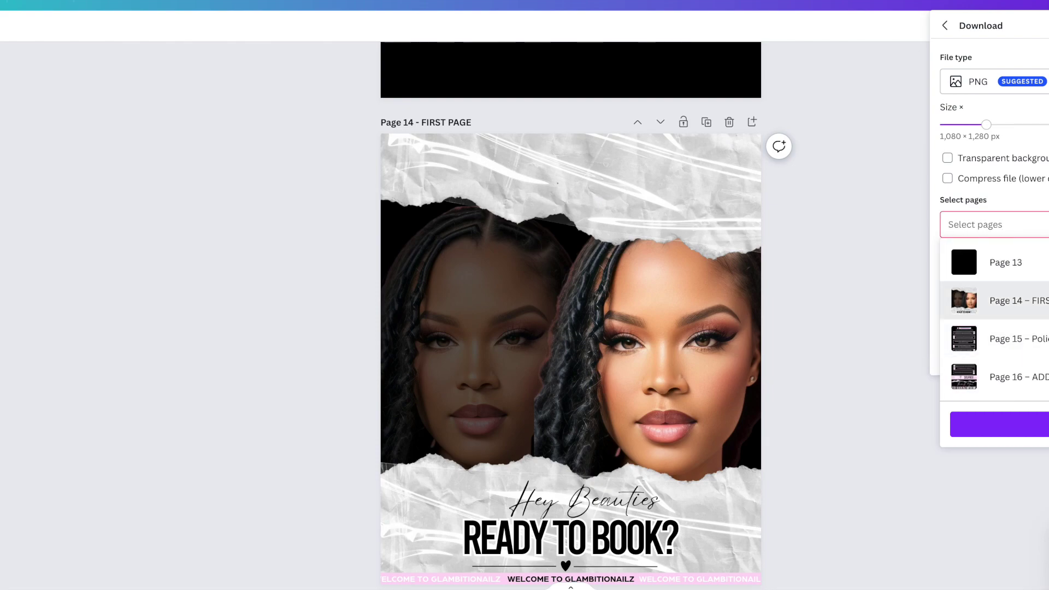
{"action": "left_click", "coordinate": [1016, 300]}
{"action": "left_click", "coordinate": [1016, 338]}
{"action": "left_click", "coordinate": [1016, 377]}
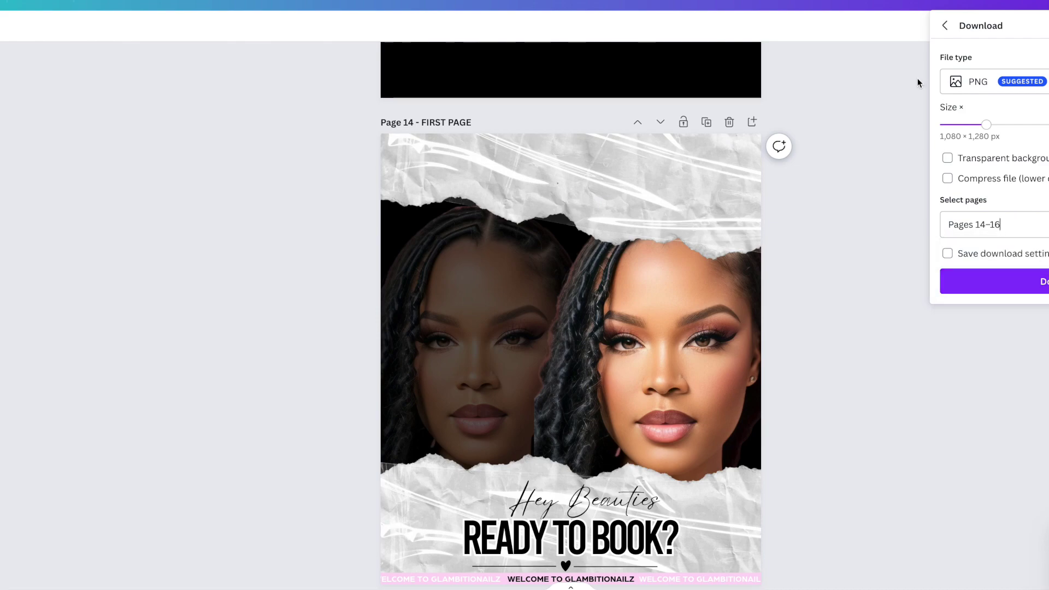
Step: Reduce the export size to 945 × 1,120 px and download the pages to Downloads as "glambitionailz acuity site design.zip"
{"action": "left_click_drag", "start_coordinate": [986, 126], "coordinate": [973, 127]}
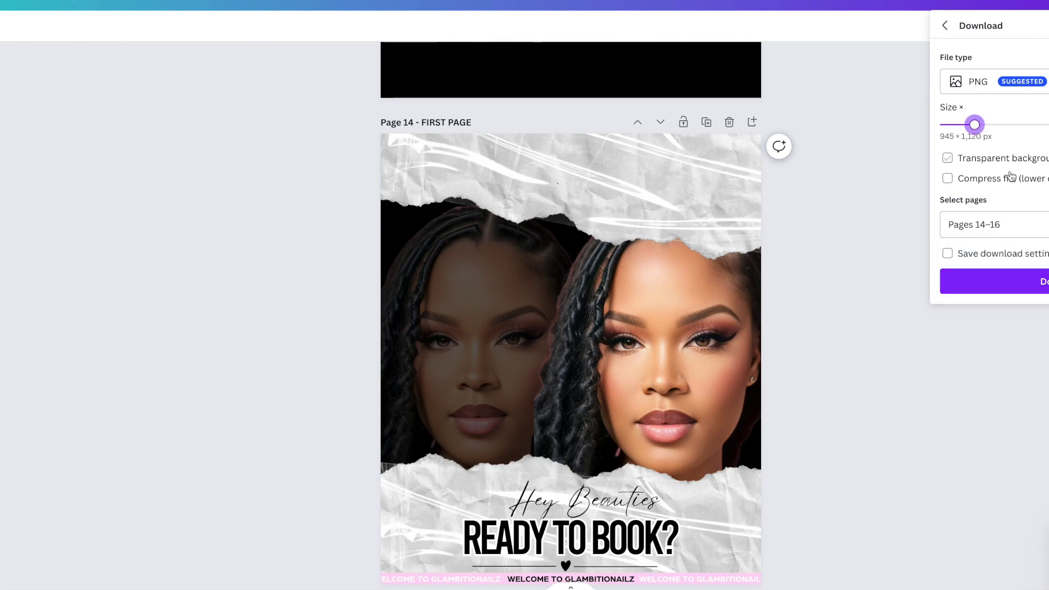
{"action": "left_click", "coordinate": [1010, 282]}
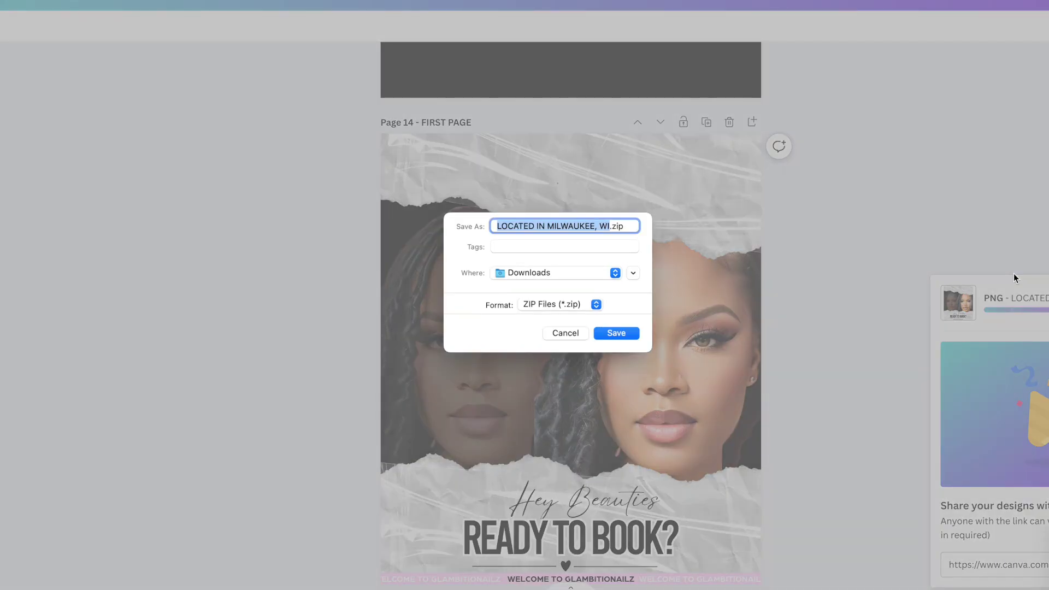
{"action": "type", "text": "glambitionailz acuity site design"}
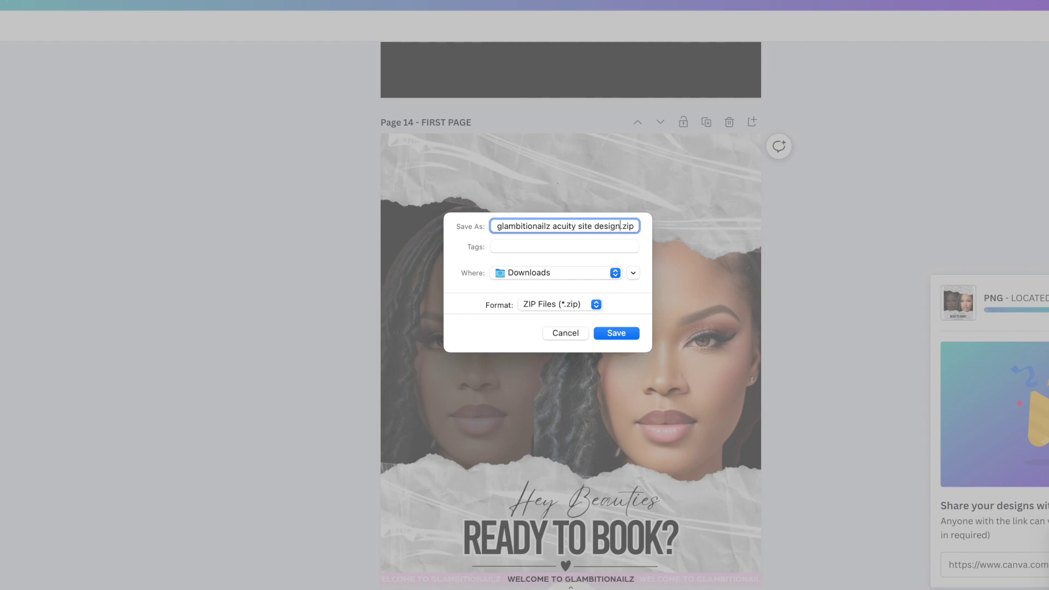
{"action": "key", "text": "Return"}
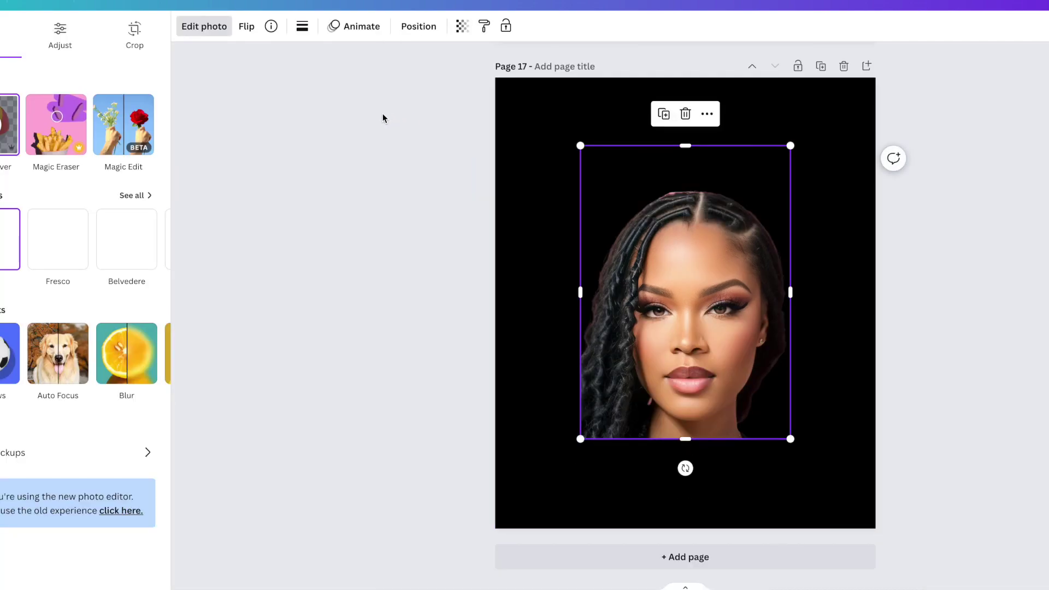
Step: Set the transparency of the portrait cutout on page 17 to 37
{"action": "left_click", "coordinate": [462, 26]}
{"action": "left_click_drag", "start_coordinate": [462, 77], "coordinate": [386, 77]}
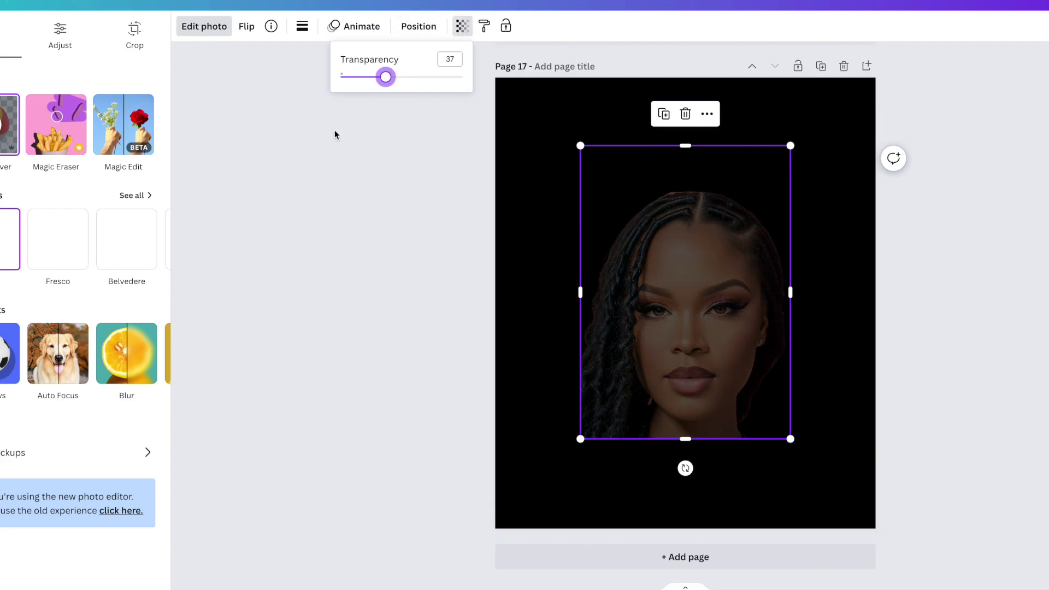
{"action": "left_click", "coordinate": [200, 285]}
Step: Enlarge the faded portrait on page 17 and place it against the right side, reaching the page's bottom edge
{"action": "left_click_drag", "start_coordinate": [676, 146], "coordinate": [742, 54]}
{"action": "scroll", "coordinate": [542, 496], "scroll_direction": "up", "scroll_amount": 1}
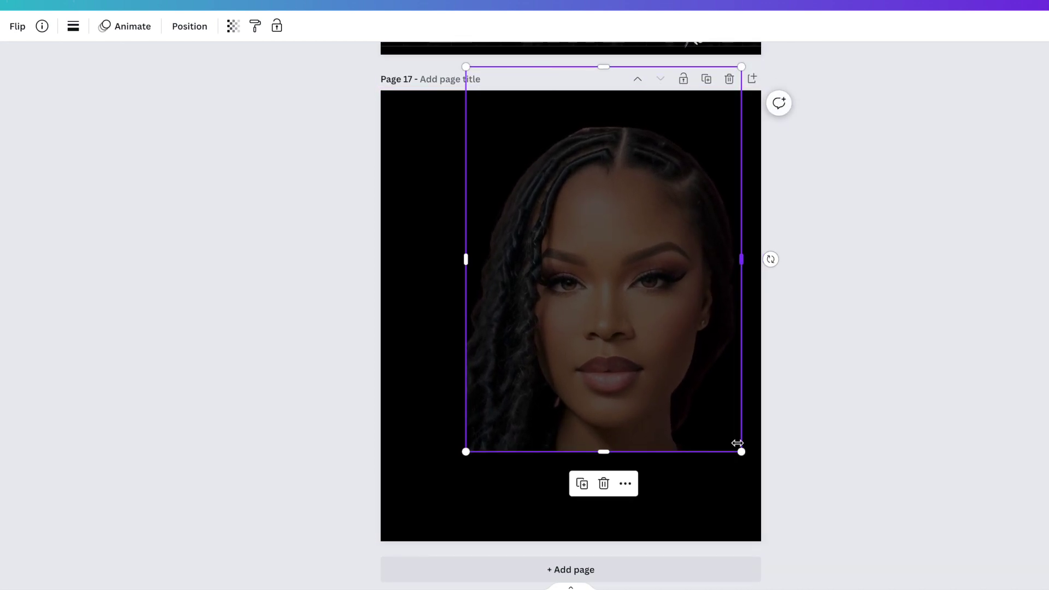
{"action": "left_click_drag", "start_coordinate": [741, 454], "coordinate": [774, 569]}
{"action": "left_click_drag", "start_coordinate": [703, 466], "coordinate": [703, 440]}
{"action": "left_click", "coordinate": [990, 433]}
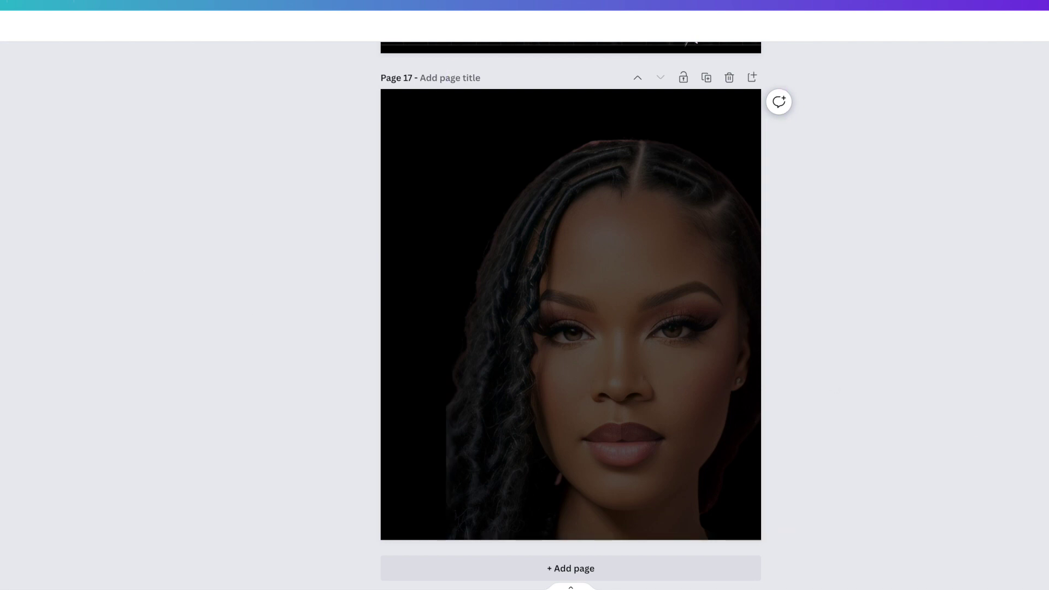
Step: Add the uploaded "Ready to Book?", policy and "Additional Information" page images to page 17
{"action": "left_click", "coordinate": [2, 181]}
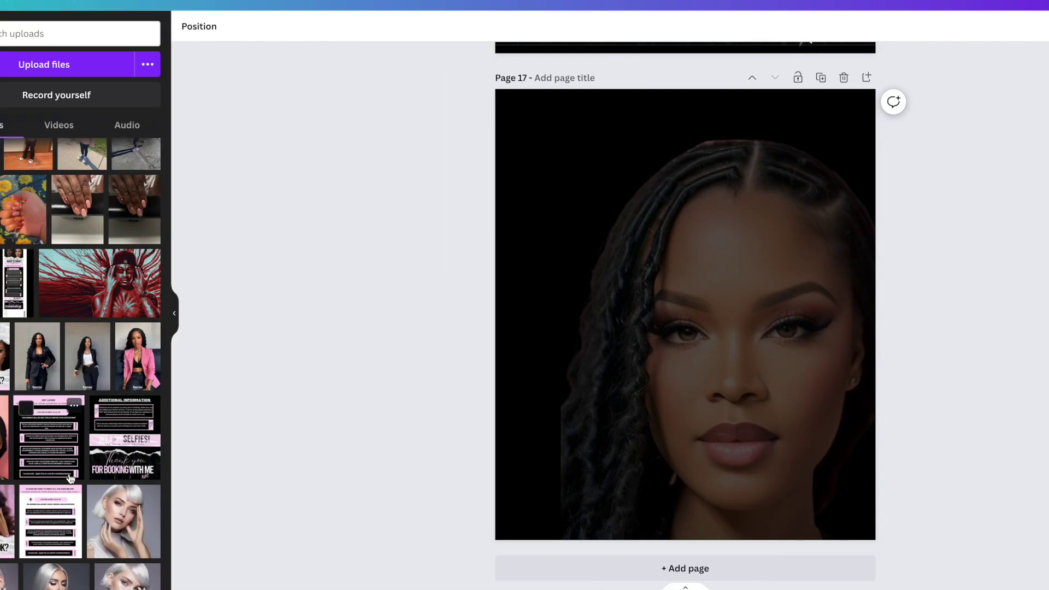
{"action": "left_click", "coordinate": [16, 402]}
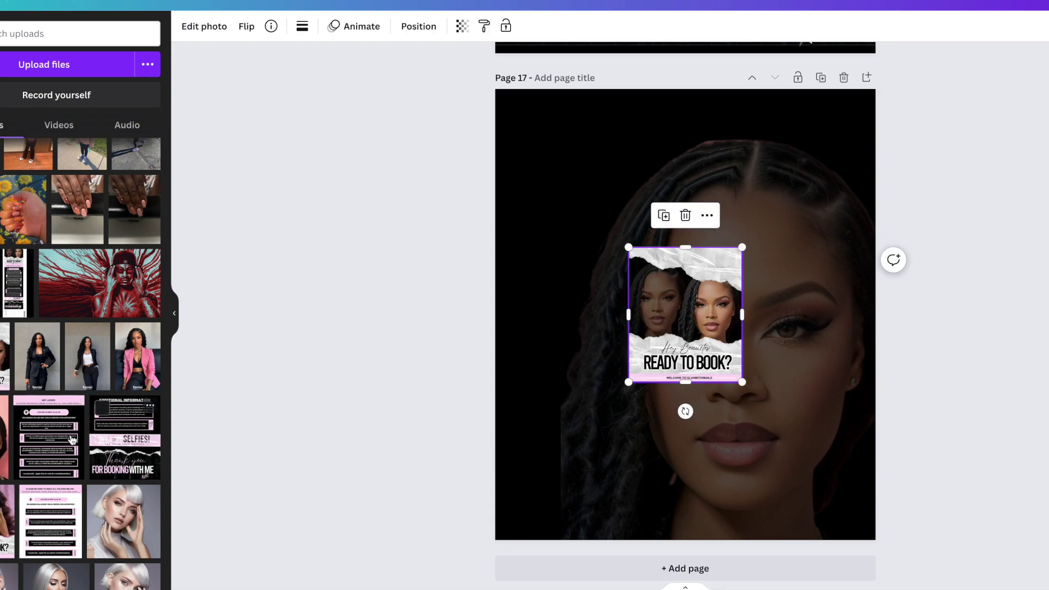
{"action": "left_click", "coordinate": [130, 444]}
{"action": "left_click", "coordinate": [175, 314]}
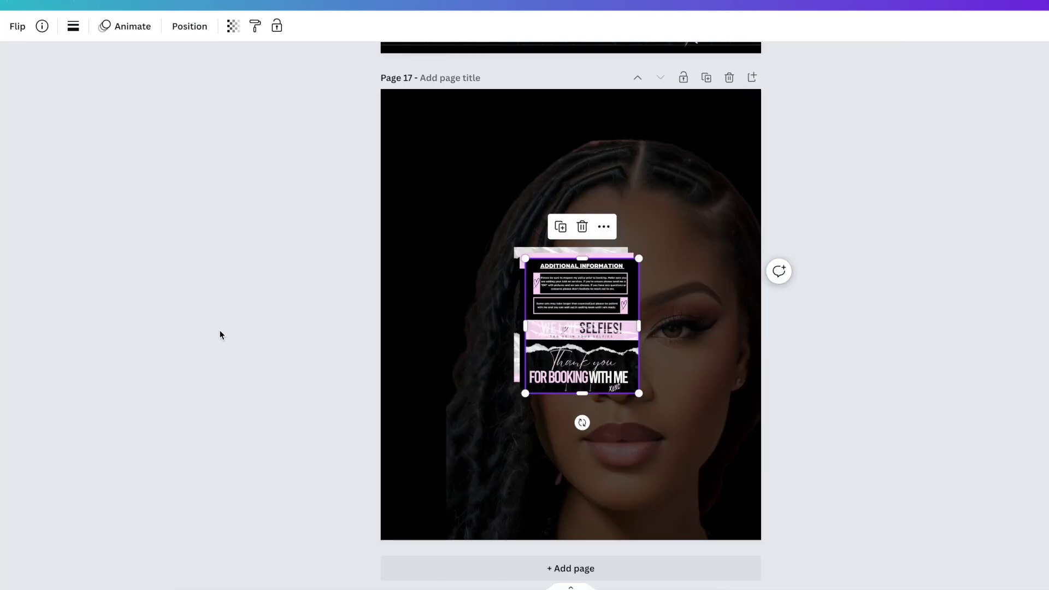
Step: Stack the three page images in one column along the left of page 17, with "Ready to Book?" first and "Additional Information" last
{"action": "left_click_drag", "start_coordinate": [569, 354], "coordinate": [462, 471]}
{"action": "left_click_drag", "start_coordinate": [545, 334], "coordinate": [449, 328]}
{"action": "left_click", "coordinate": [581, 325]}
{"action": "left_click_drag", "start_coordinate": [582, 326], "coordinate": [484, 184]}
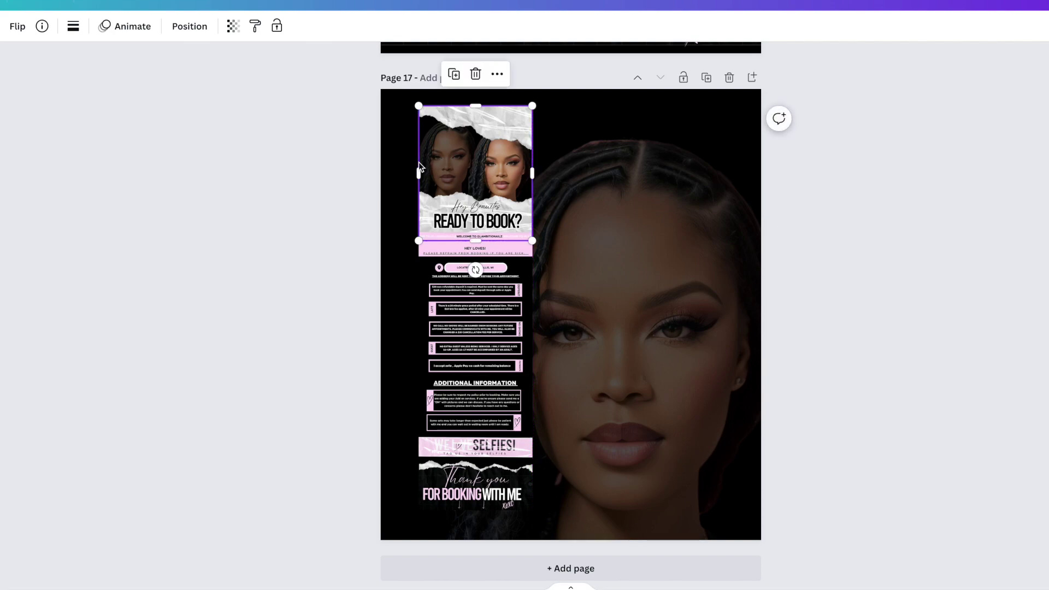
Step: Group the three stacked page images with the faded portrait and shift the group slightly left
{"action": "left_click", "coordinate": [414, 131]}
{"action": "left_click_drag", "start_coordinate": [413, 131], "coordinate": [523, 481]}
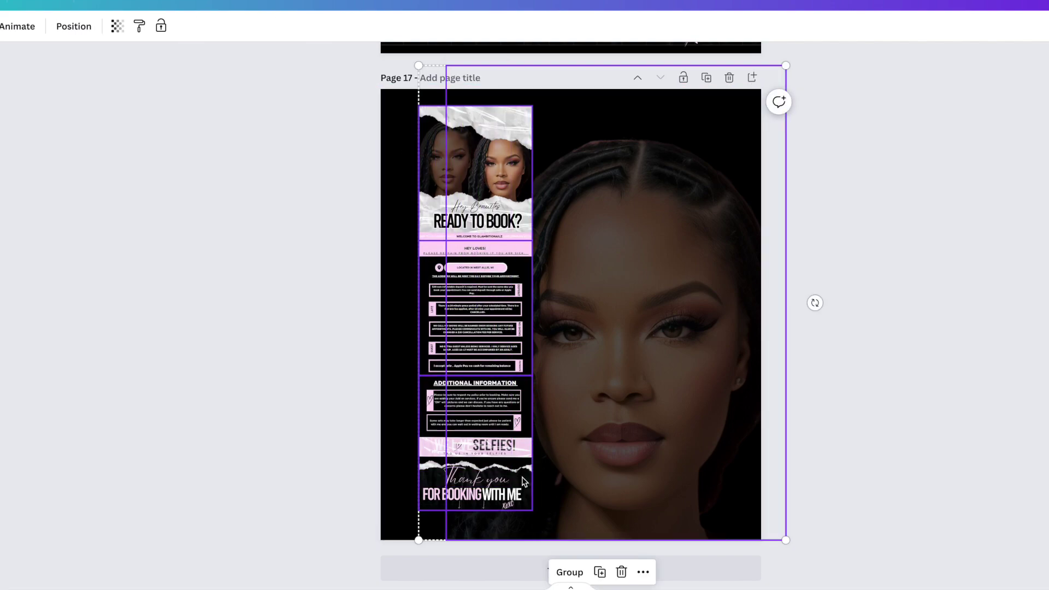
{"action": "left_click", "coordinate": [567, 572]}
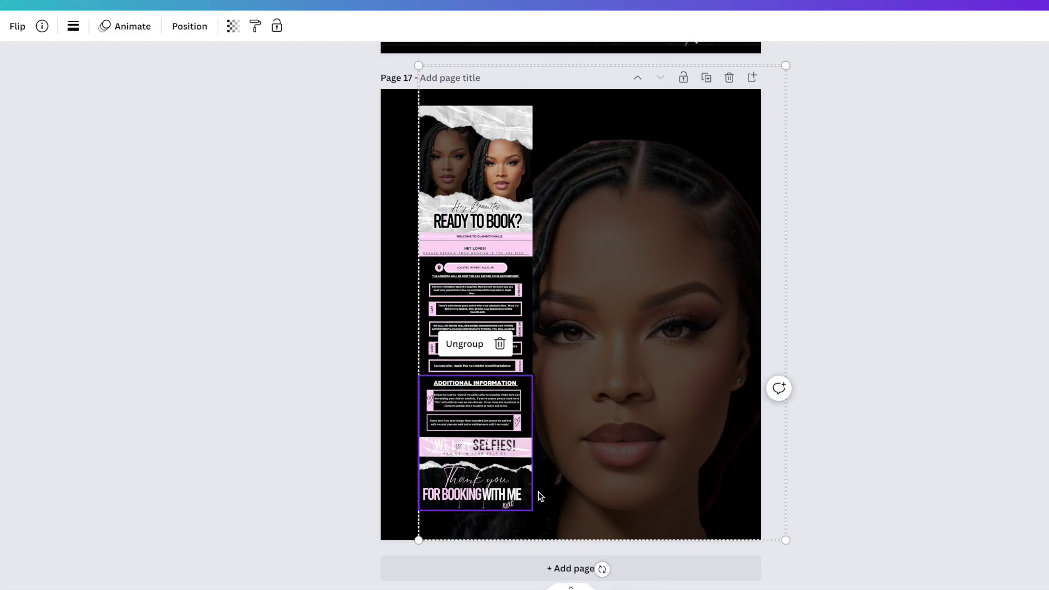
{"action": "left_click", "coordinate": [385, 421]}
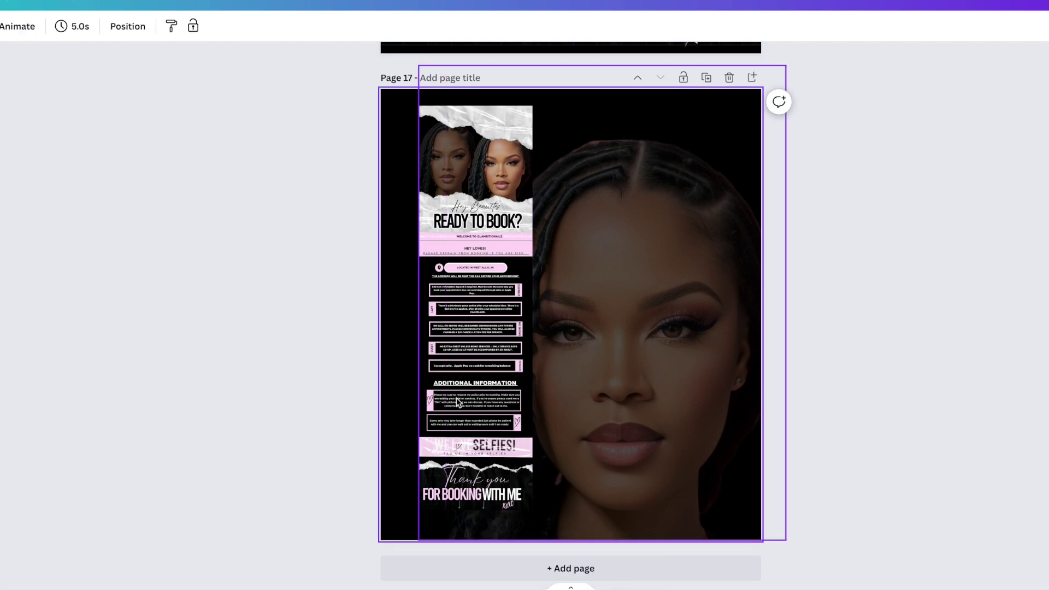
{"action": "left_click", "coordinate": [465, 402]}
{"action": "mouse_move", "coordinate": [465, 402]}
{"action": "left_mouse_down"}
{"action": "mouse_move", "coordinate": [448, 401]}
{"action": "mouse_move", "coordinate": [461, 397]}
{"action": "left_mouse_up"}
{"action": "left_click", "coordinate": [407, 413]}
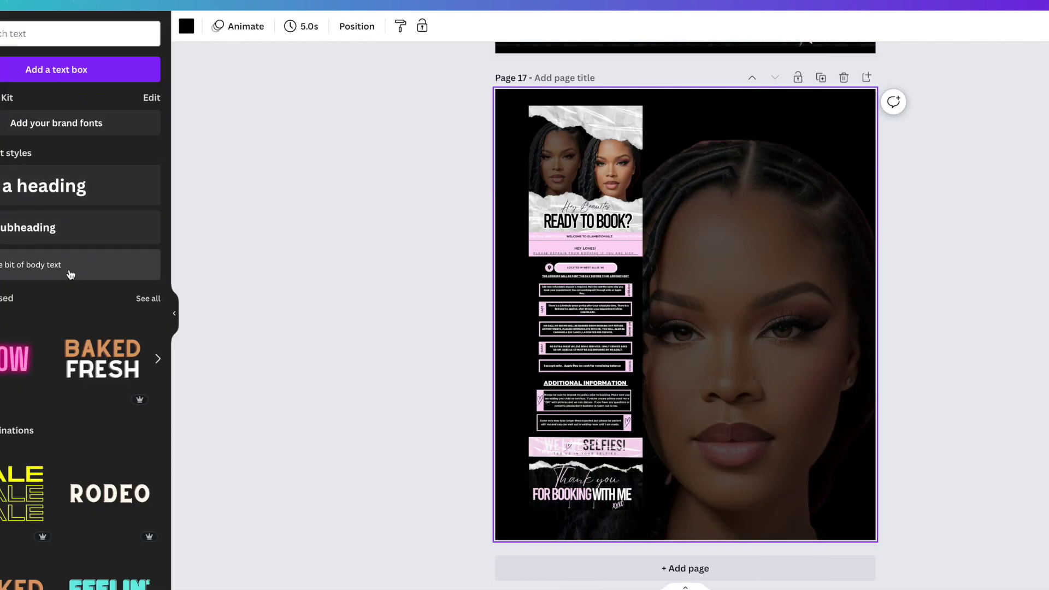
Step: Add a body text box reading "ACUITY BOOKING SITE" and place it below the portrait's lips on page 17
{"action": "left_click", "coordinate": [71, 265]}
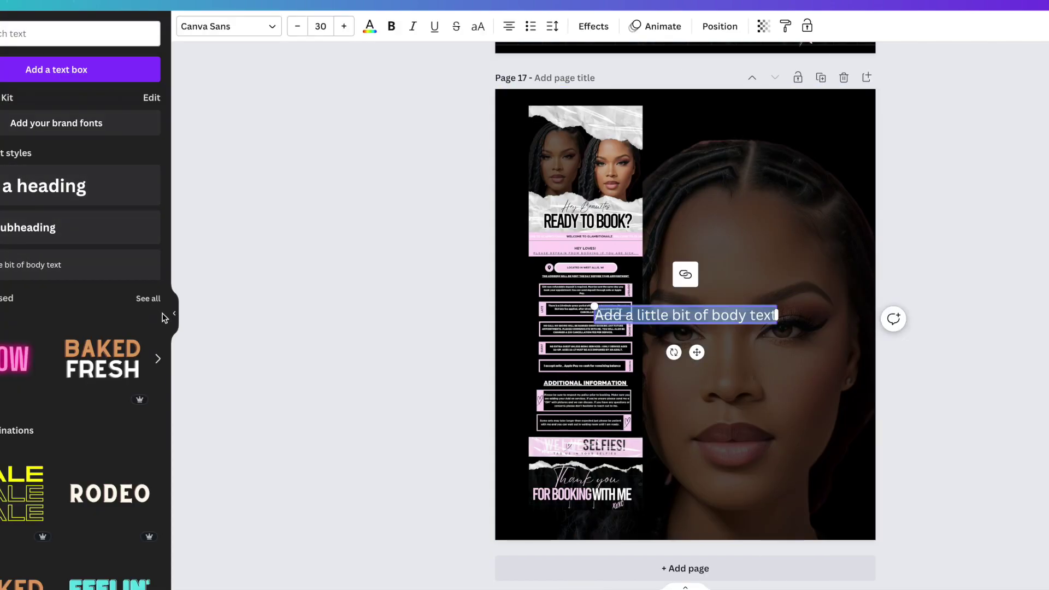
{"action": "left_click", "coordinate": [175, 315]}
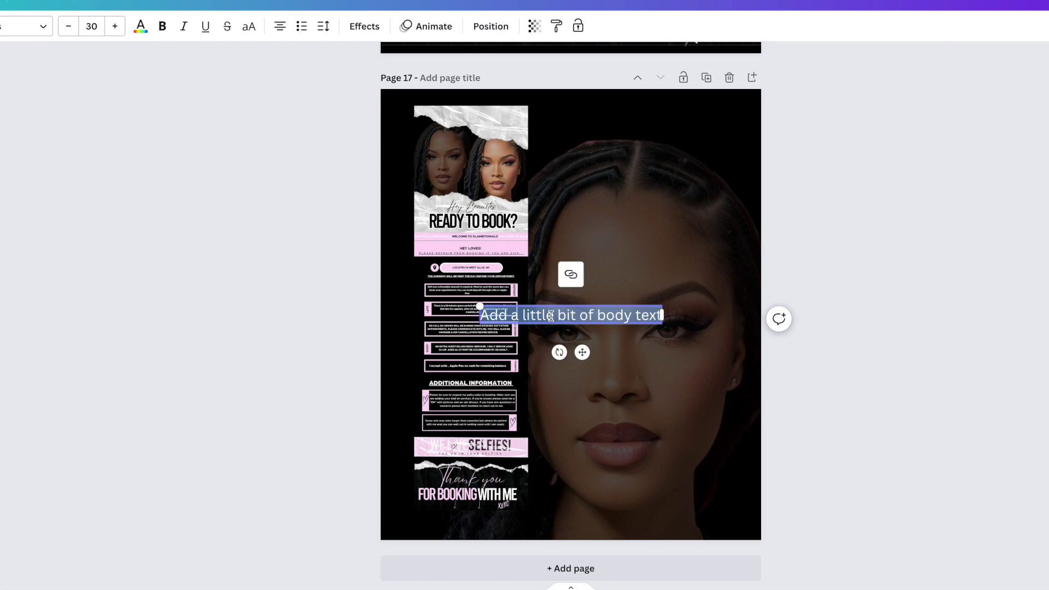
{"action": "type", "text": "ACUITY N"}
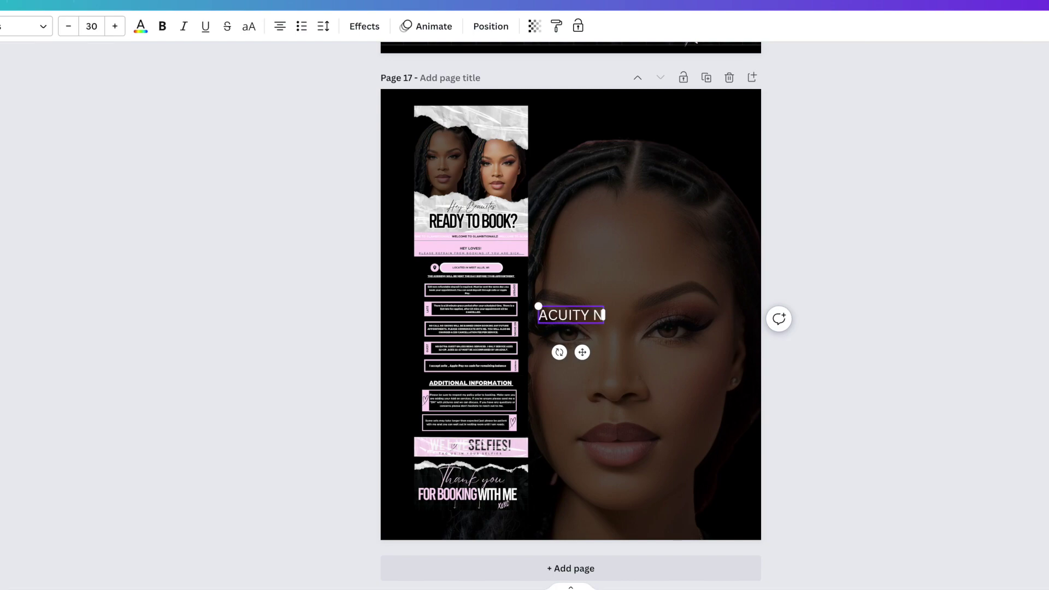
{"action": "key", "text": "BackSpace"}
{"action": "type", "text": "BOOKING SITE"}
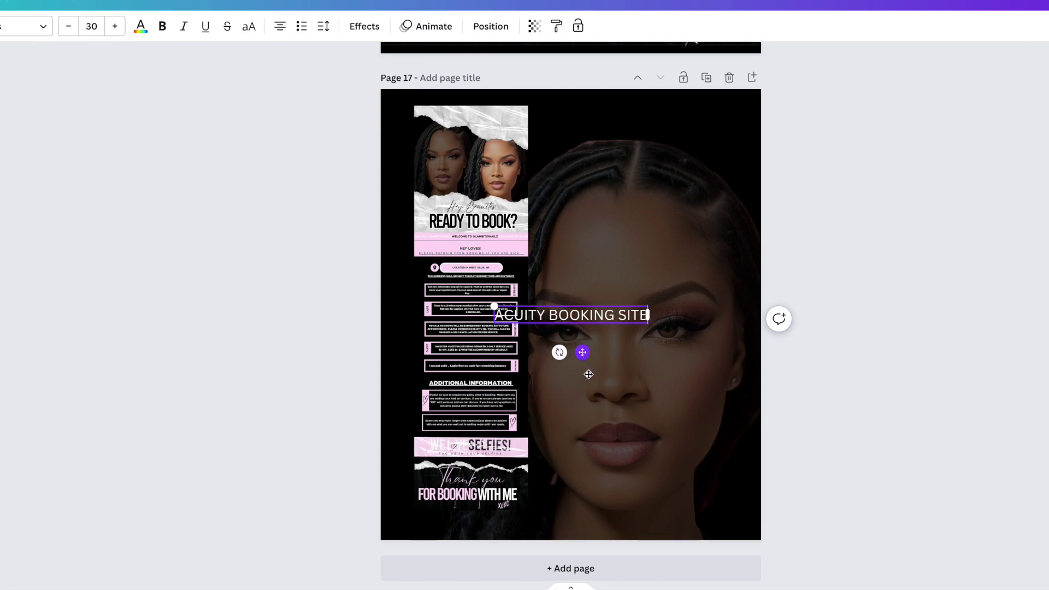
{"action": "left_click_drag", "start_coordinate": [582, 352], "coordinate": [648, 517]}
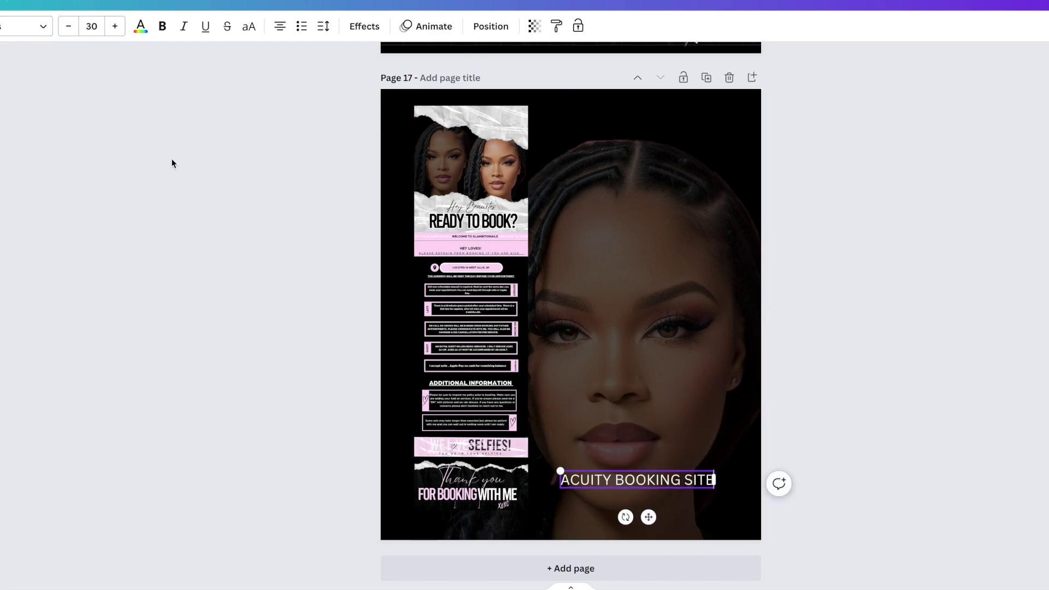
Step: Change the font of the "ACUITY BOOKING SITE" text to Arboria-Bold
{"action": "left_click", "coordinate": [38, 27]}
{"action": "left_click", "coordinate": [34, 164]}
{"action": "key", "text": "Escape"}
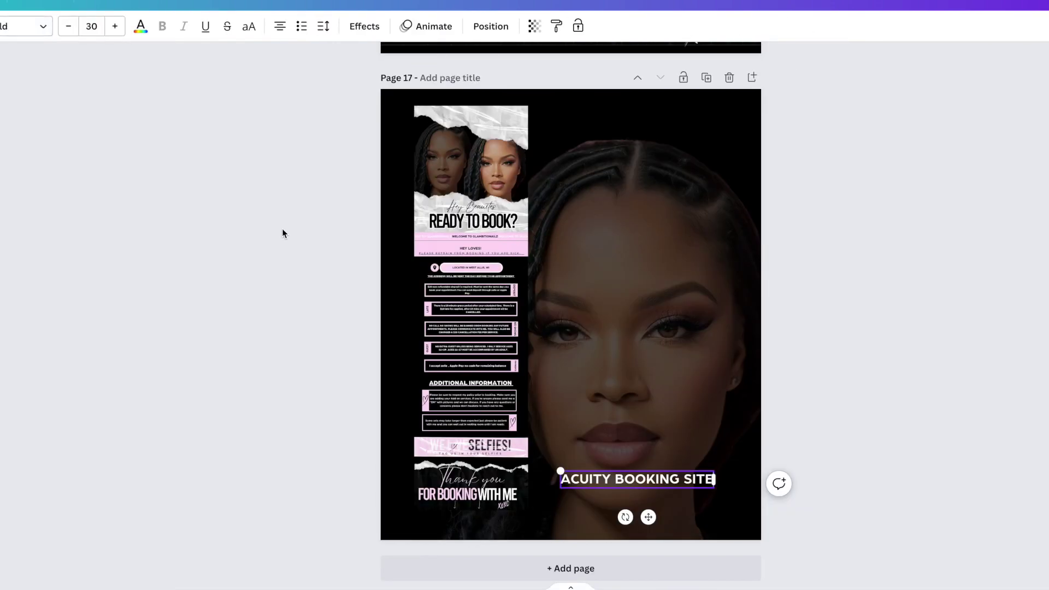
{"action": "left_click", "coordinate": [237, 248]}
Step: Shrink the "ACUITY BOOKING SITE" text to size 18.9 and place a duplicate of it directly below
{"action": "left_click", "coordinate": [579, 479]}
{"action": "left_click_drag", "start_coordinate": [560, 471], "coordinate": [617, 480]}
{"action": "left_click_drag", "start_coordinate": [674, 514], "coordinate": [653, 534]}
{"action": "left_click", "coordinate": [628, 445]}
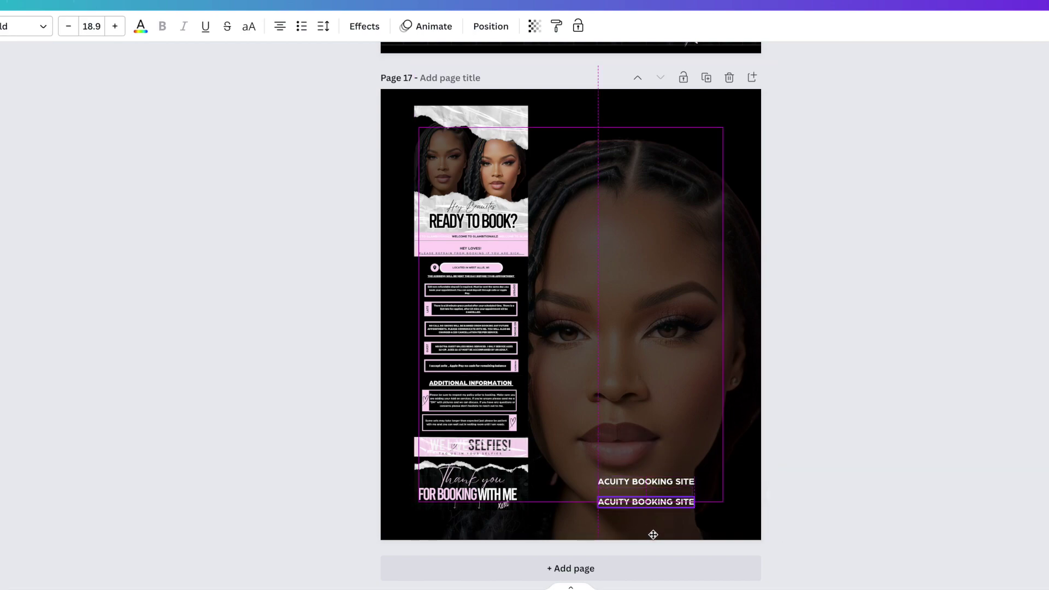
{"action": "double_click", "coordinate": [654, 502]}
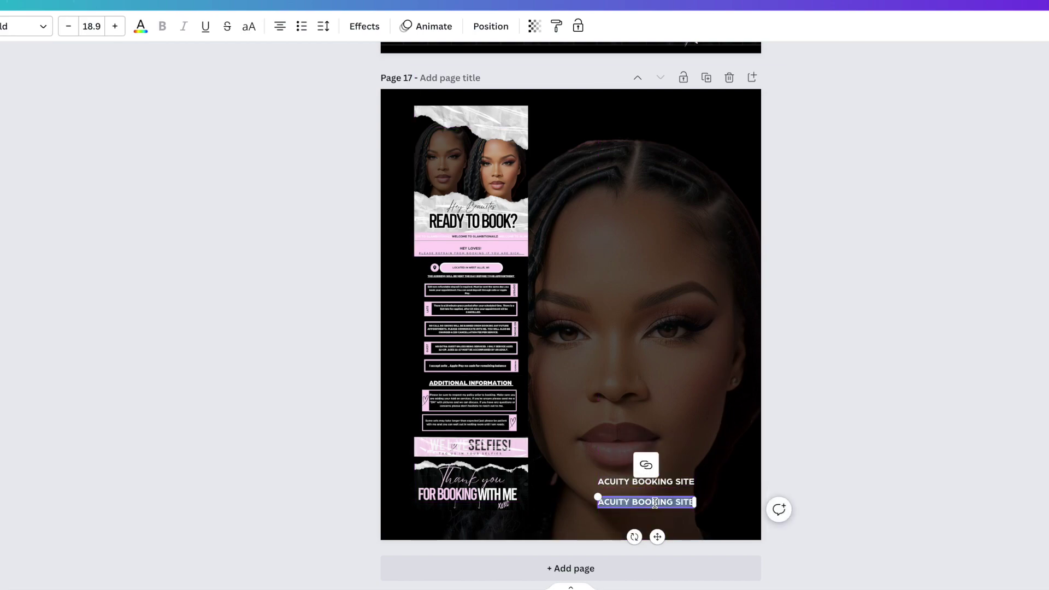
{"action": "type", "text": "ww"}
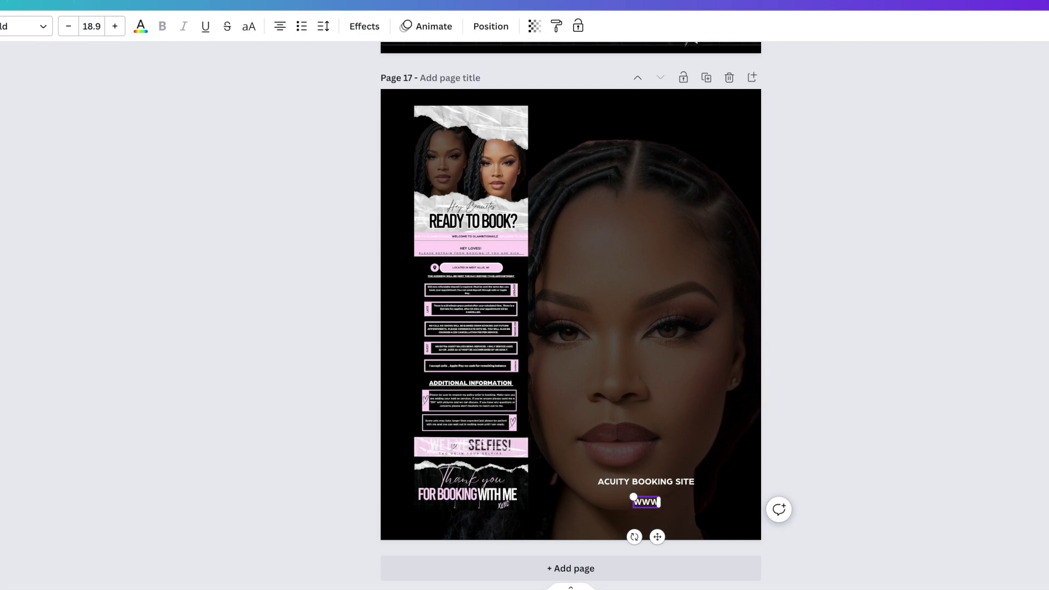
{"action": "type", "text": "w.flawlessgfx"}
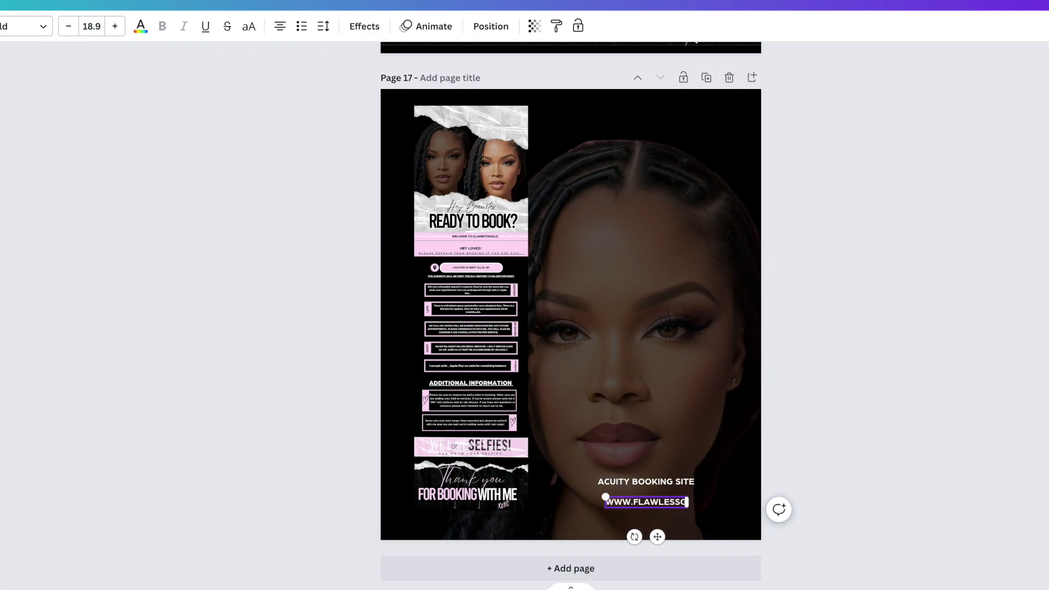
{"action": "type", "text": ".com | f"}
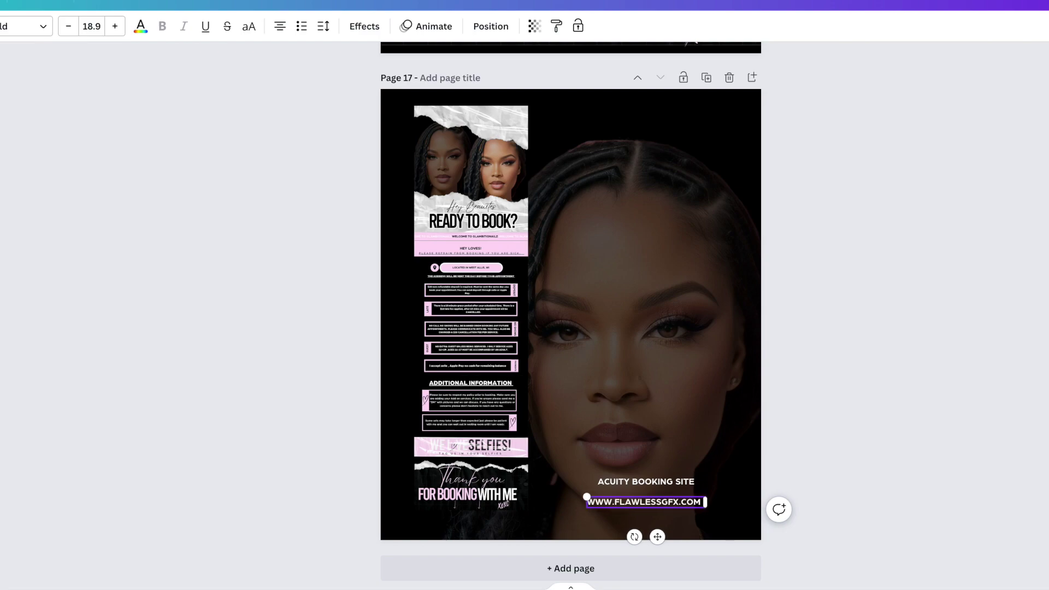
{"action": "type", "text": "lawlessgfx"}
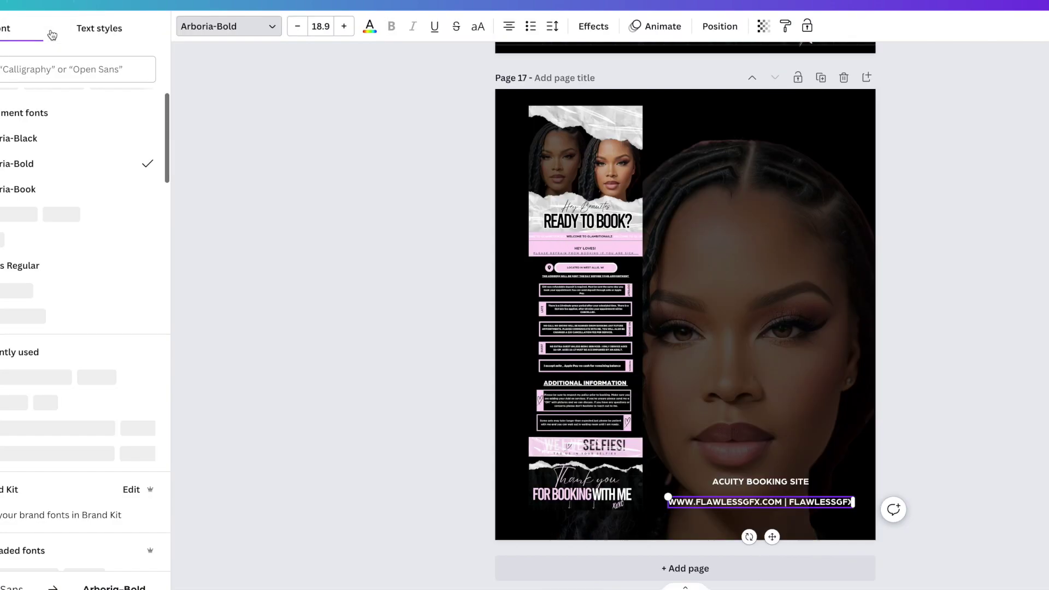
{"action": "left_click", "coordinate": [3, 34]}
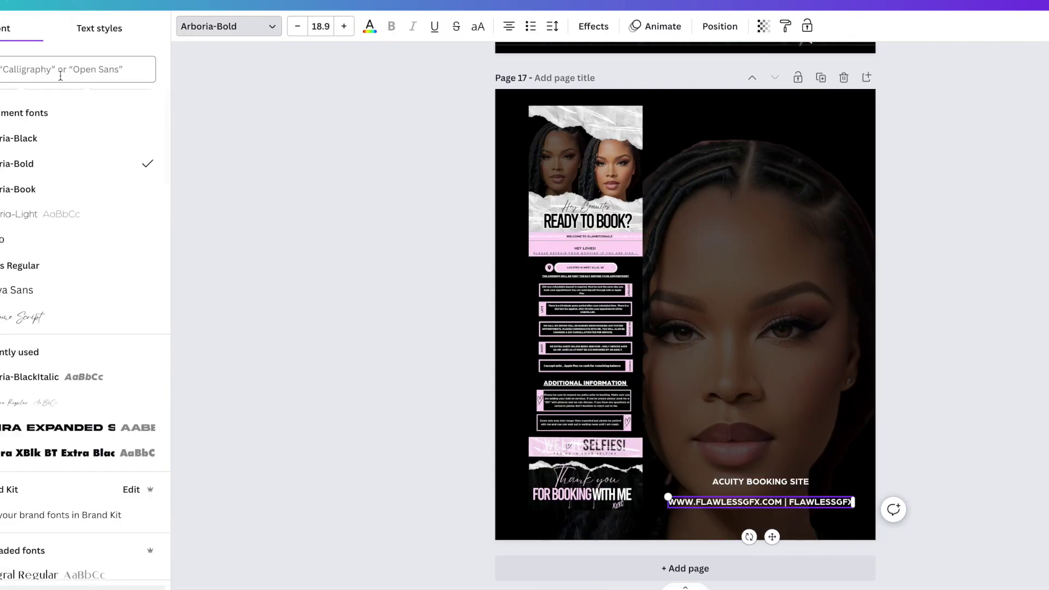
{"action": "left_click", "coordinate": [59, 200]}
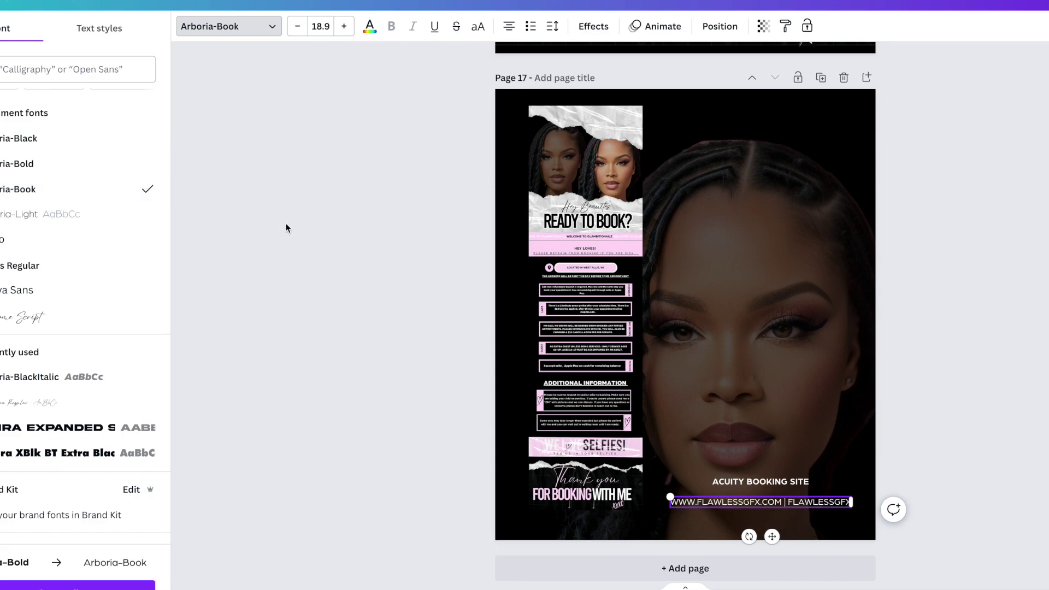
{"action": "left_click", "coordinate": [285, 227]}
{"action": "left_click_drag", "start_coordinate": [555, 496], "coordinate": [608, 499]}
{"action": "left_click_drag", "start_coordinate": [676, 536], "coordinate": [658, 523]}
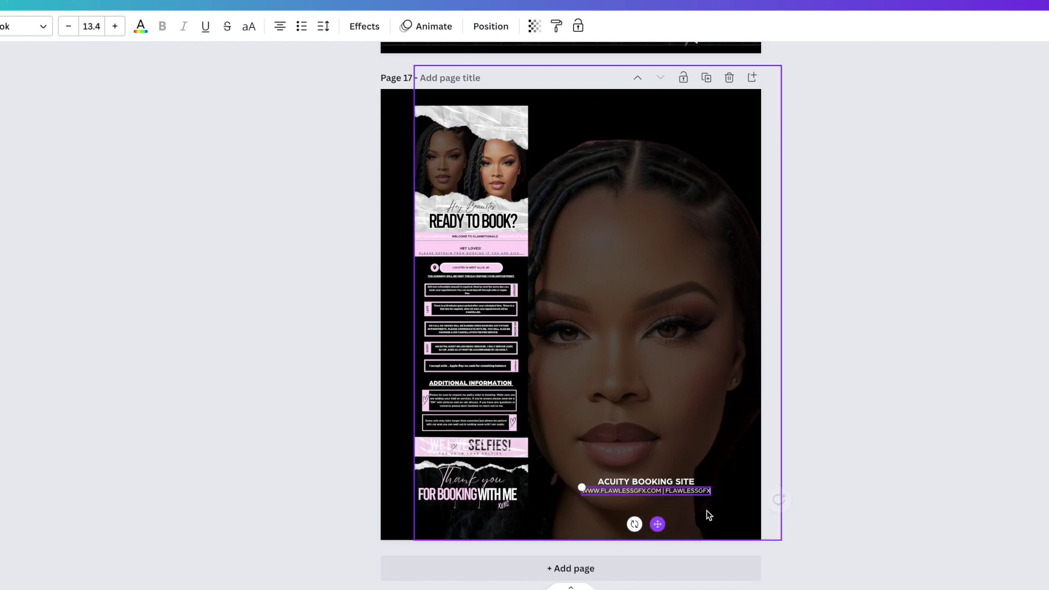
{"action": "left_click", "coordinate": [821, 447]}
Step: Ungroup the faded portrait and the page previews on page 17
{"action": "left_click", "coordinate": [541, 467]}
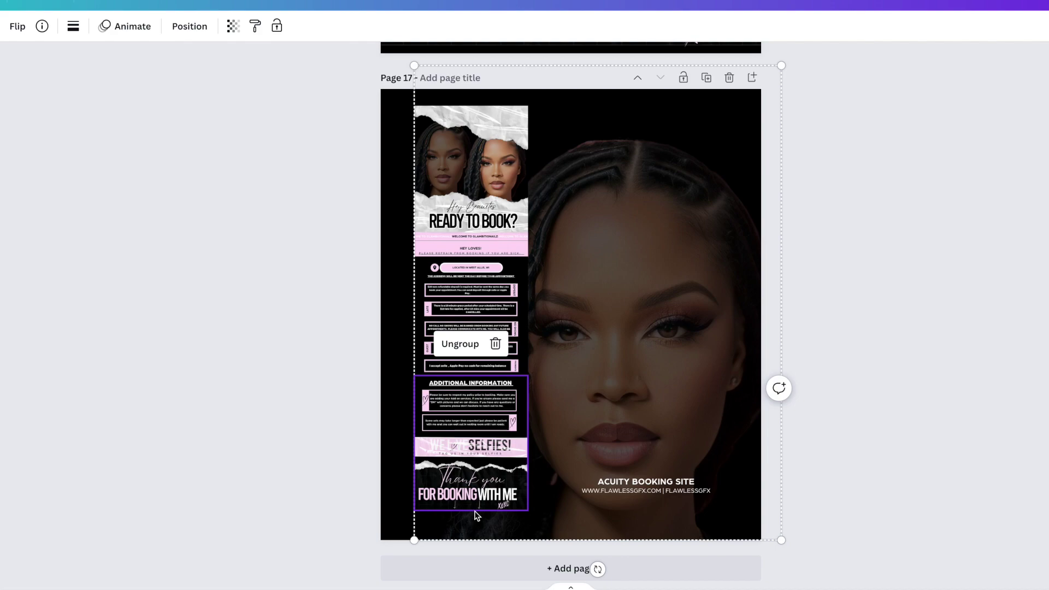
{"action": "left_click", "coordinate": [457, 339]}
{"action": "left_click", "coordinate": [359, 339]}
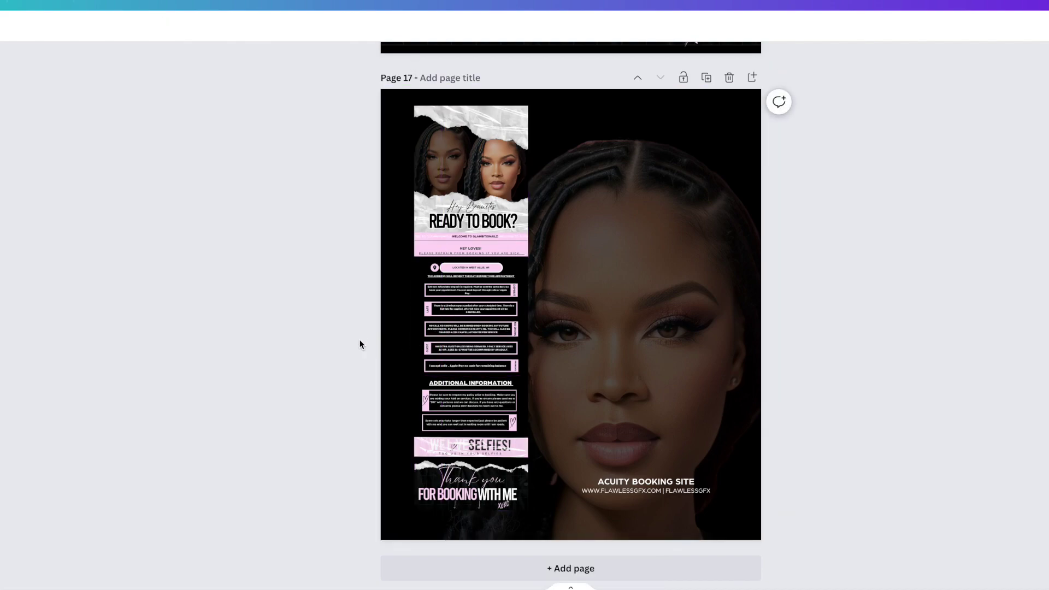
Step: Move the faded portrait aside and group the stacked page previews on their own
{"action": "left_click_drag", "start_coordinate": [596, 178], "coordinate": [767, 182]}
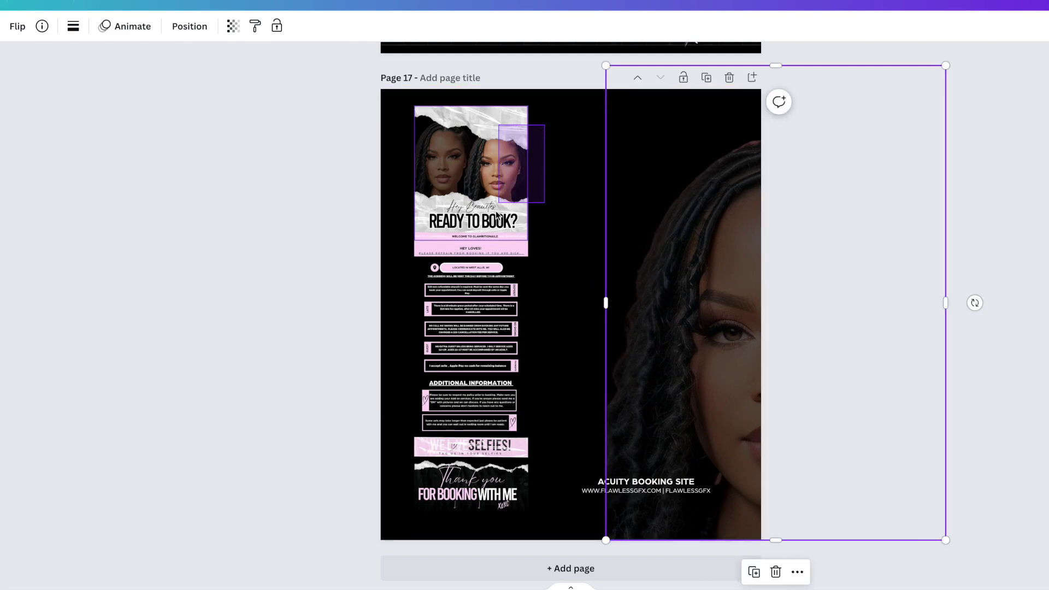
{"action": "left_click", "coordinate": [465, 417]}
{"action": "left_click", "coordinate": [437, 75]}
Step: Move the faded portrait back behind the previews and enlarge it so the face fills the rest of page 17
{"action": "left_click_drag", "start_coordinate": [686, 286], "coordinate": [551, 291]}
{"action": "left_click_drag", "start_coordinate": [793, 71], "coordinate": [834, 3]}
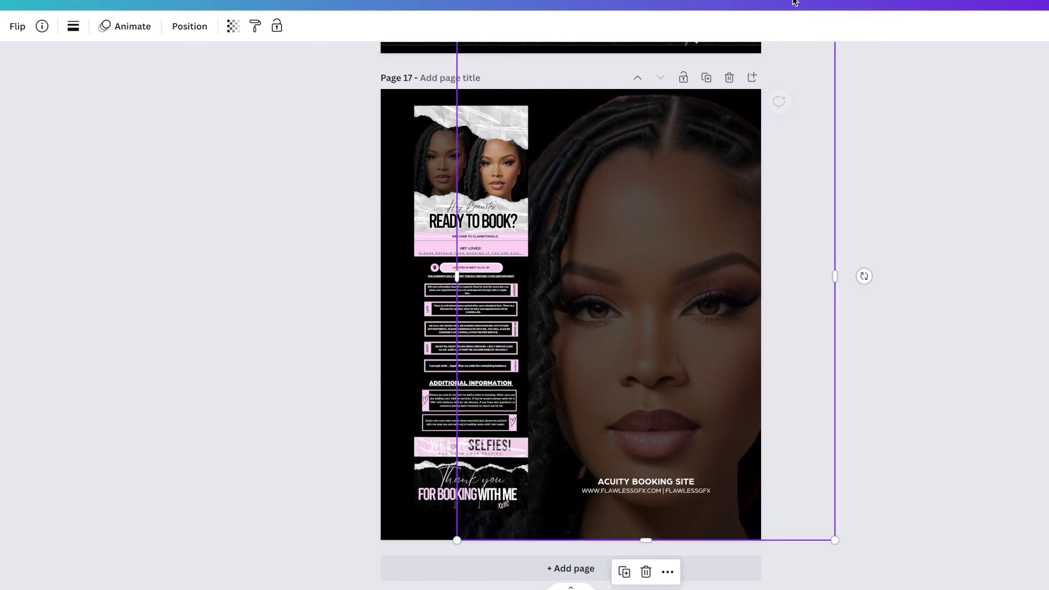
{"action": "left_click_drag", "start_coordinate": [664, 241], "coordinate": [638, 248]}
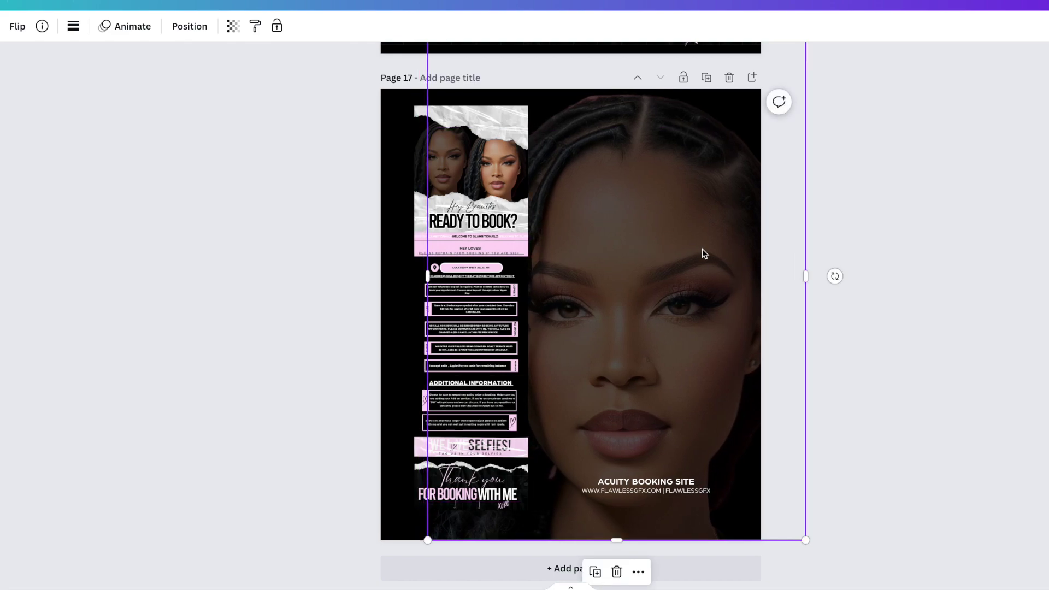
{"action": "left_click", "coordinate": [990, 271]}
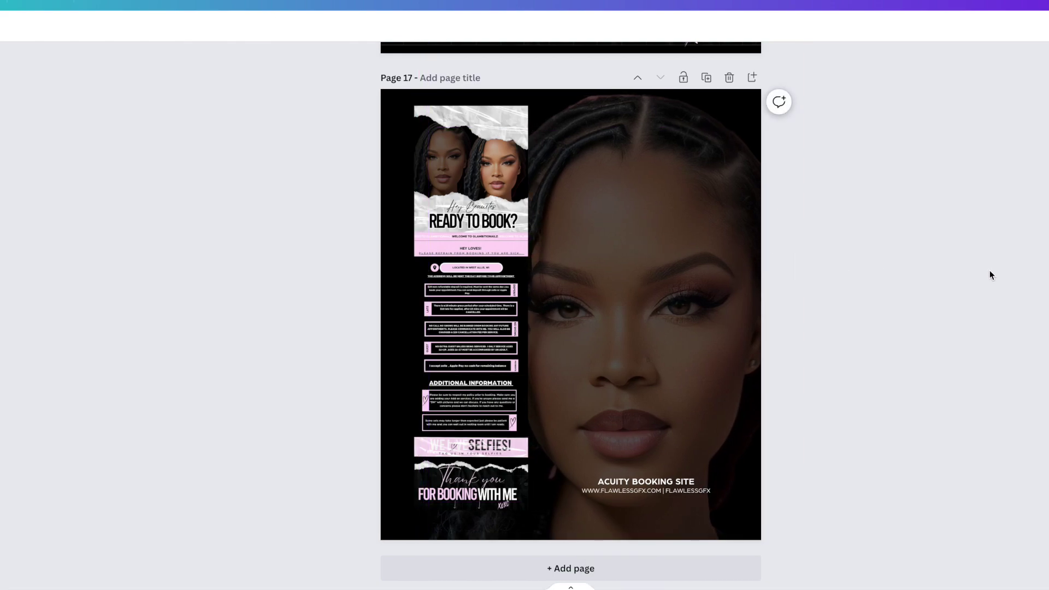
Step: Lower the opacity of the large portrait so it fades further into the black background
{"action": "left_click", "coordinate": [732, 267]}
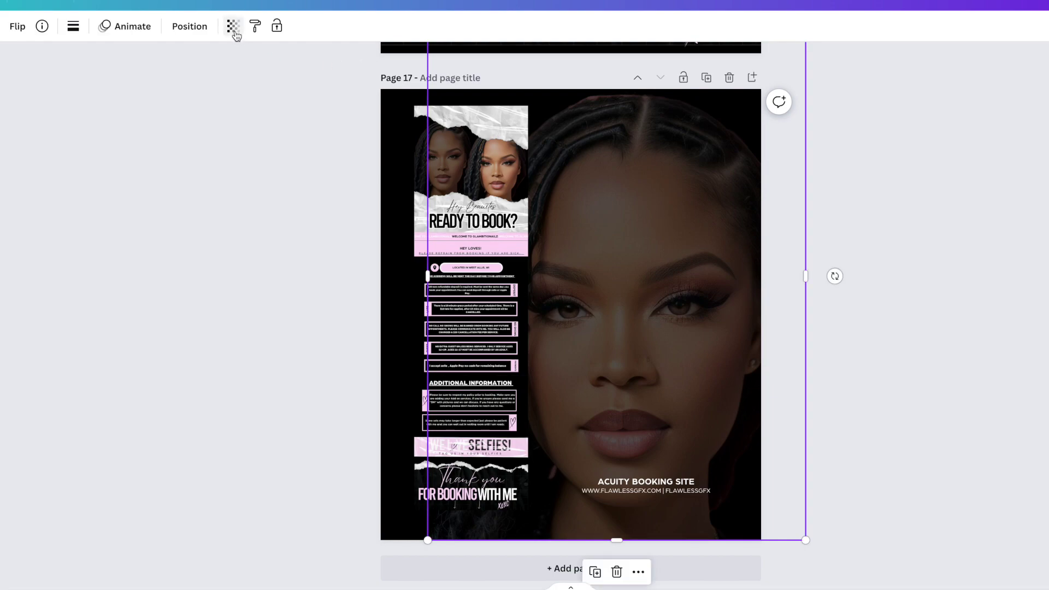
{"action": "left_click", "coordinate": [233, 25]}
{"action": "left_click_drag", "start_coordinate": [159, 82], "coordinate": [141, 82]}
{"action": "left_click", "coordinate": [243, 206]}
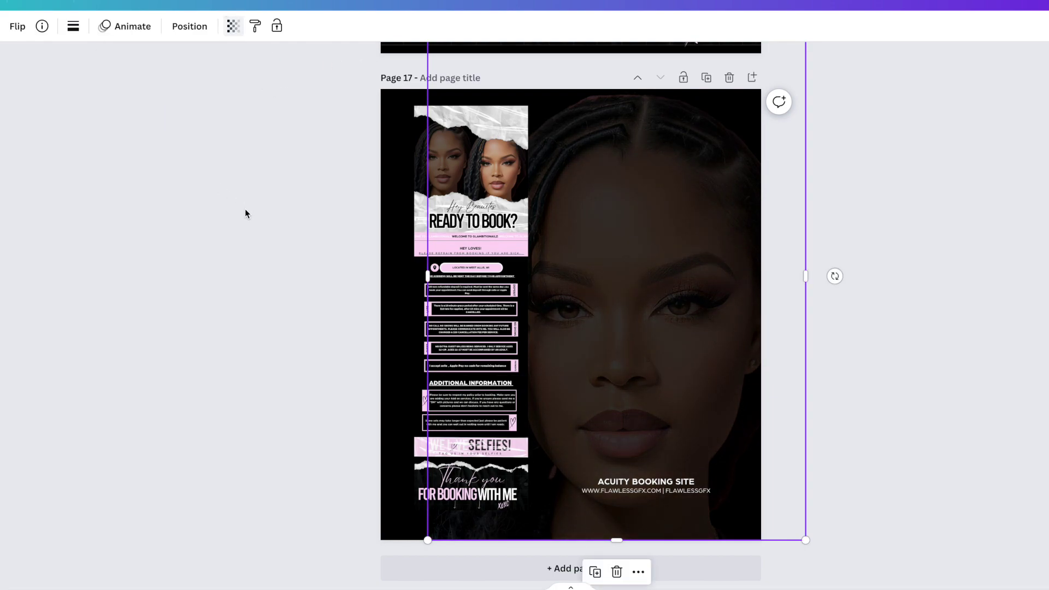
{"action": "left_click", "coordinate": [247, 208]}
Step: Enlarge the grouped page previews slightly and shift them up to fit within the height of page 17
{"action": "left_click", "coordinate": [525, 469]}
{"action": "left_click_drag", "start_coordinate": [527, 511], "coordinate": [534, 534]}
{"action": "left_click_drag", "start_coordinate": [508, 491], "coordinate": [508, 486]}
{"action": "left_click", "coordinate": [111, 104]}
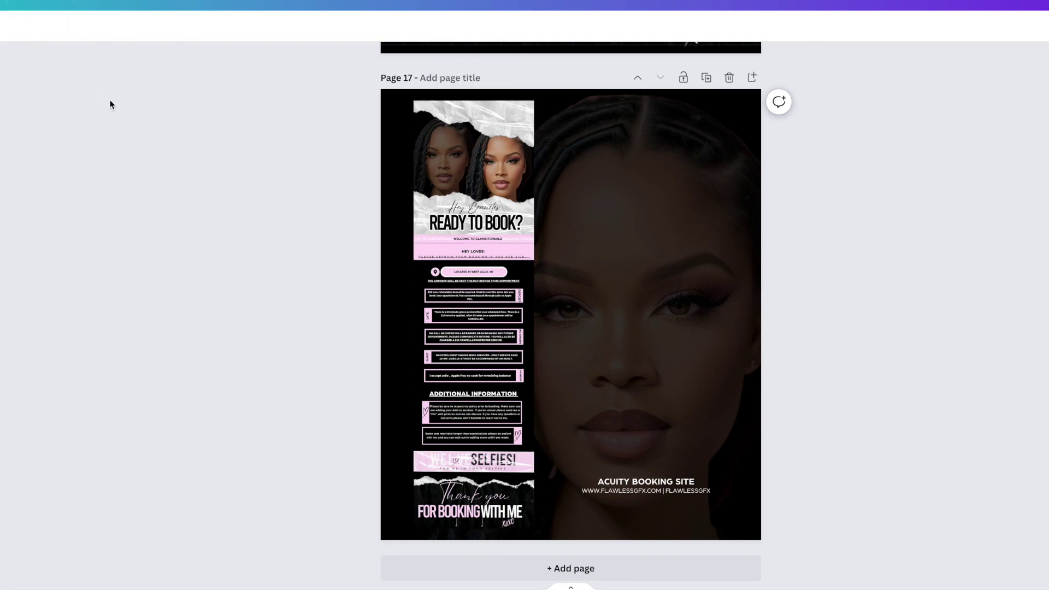
Step: Shift the two caption lines slightly lower and reduce the "ACUITY BOOKING SITE" text to size 17.7
{"action": "scroll", "coordinate": [568, 391], "scroll_direction": "up", "scroll_amount": 1}
{"action": "scroll", "coordinate": [691, 420], "scroll_direction": "down", "scroll_amount": 1}
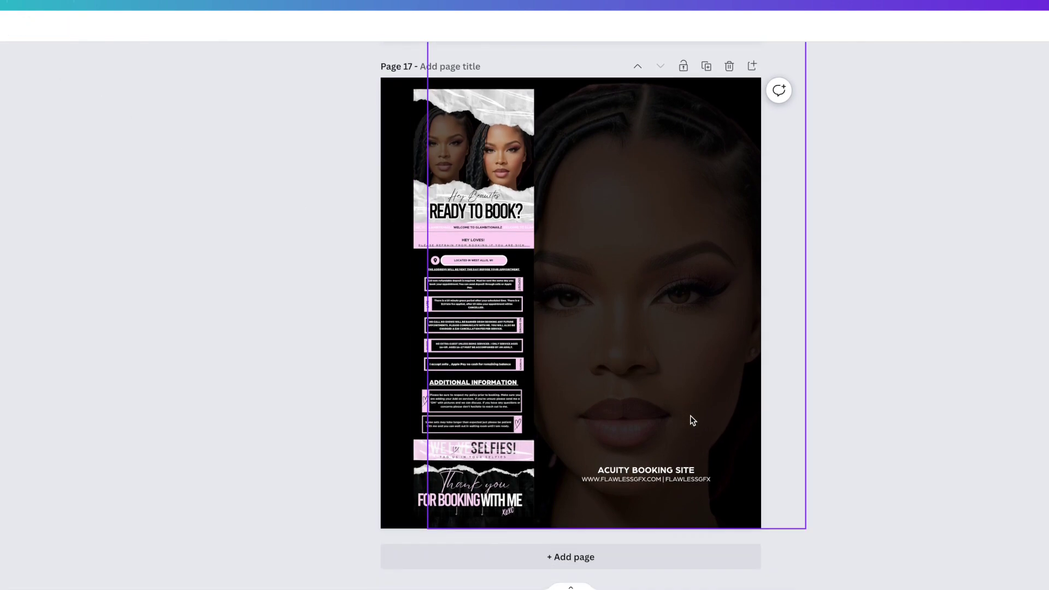
{"action": "left_click", "coordinate": [713, 469]}
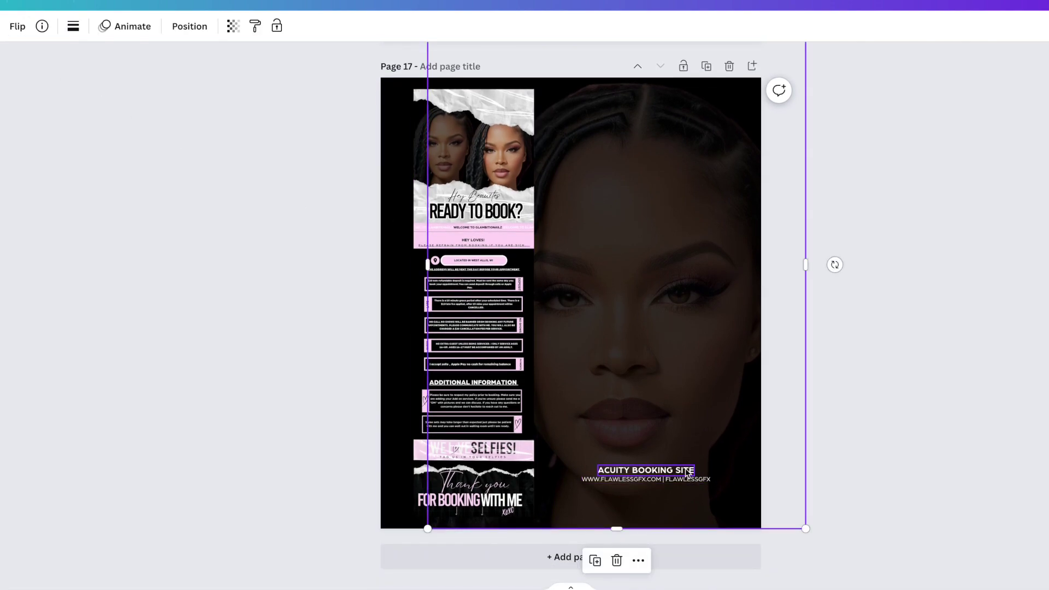
{"action": "left_click", "coordinate": [684, 477]}
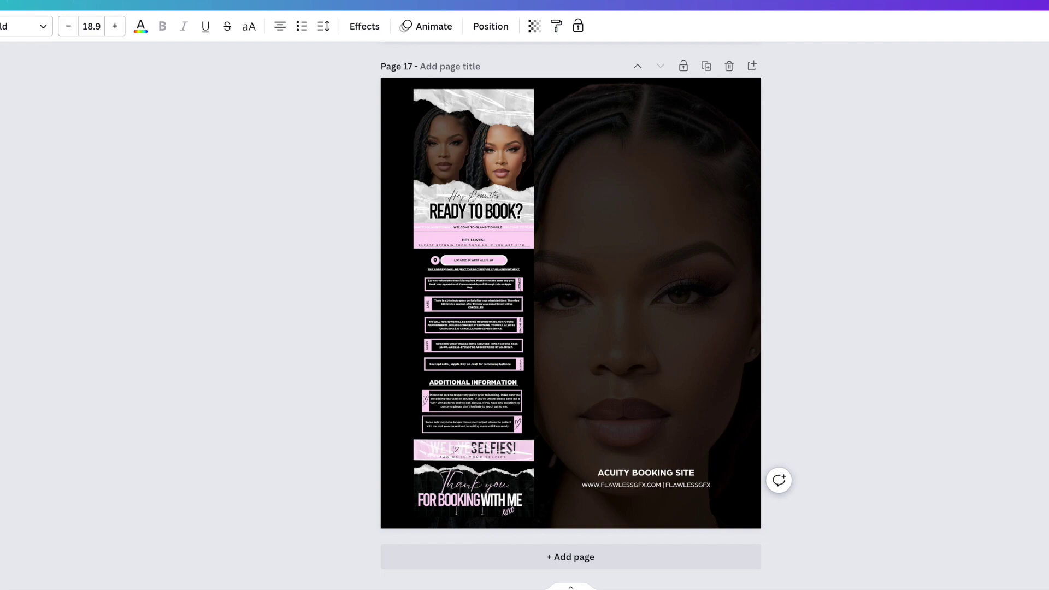
{"action": "left_click", "coordinate": [625, 476]}
{"action": "left_click_drag", "start_coordinate": [599, 470], "coordinate": [603, 473]}
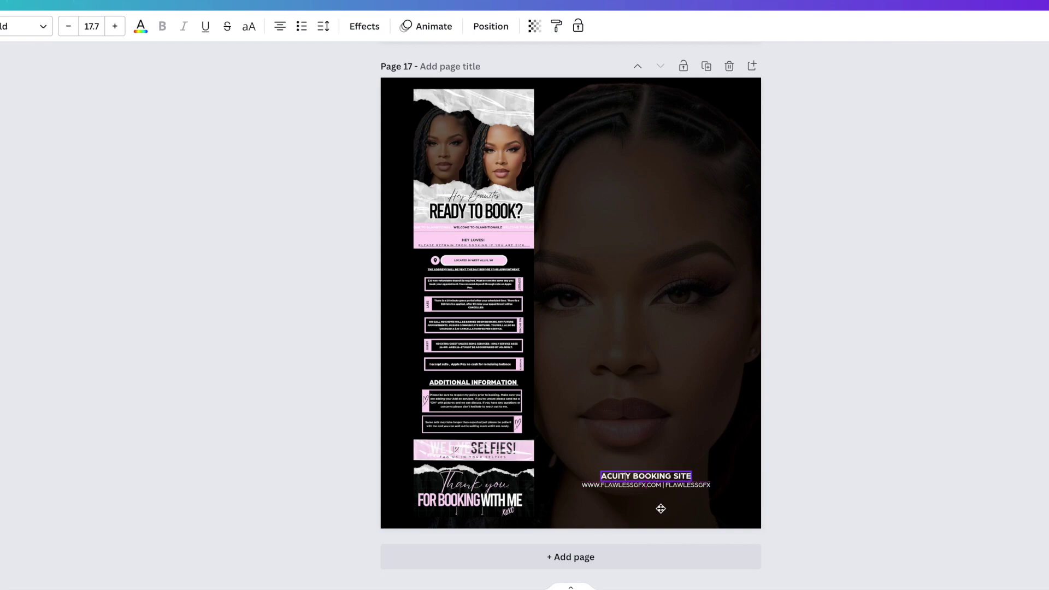
{"action": "left_click", "coordinate": [875, 478]}
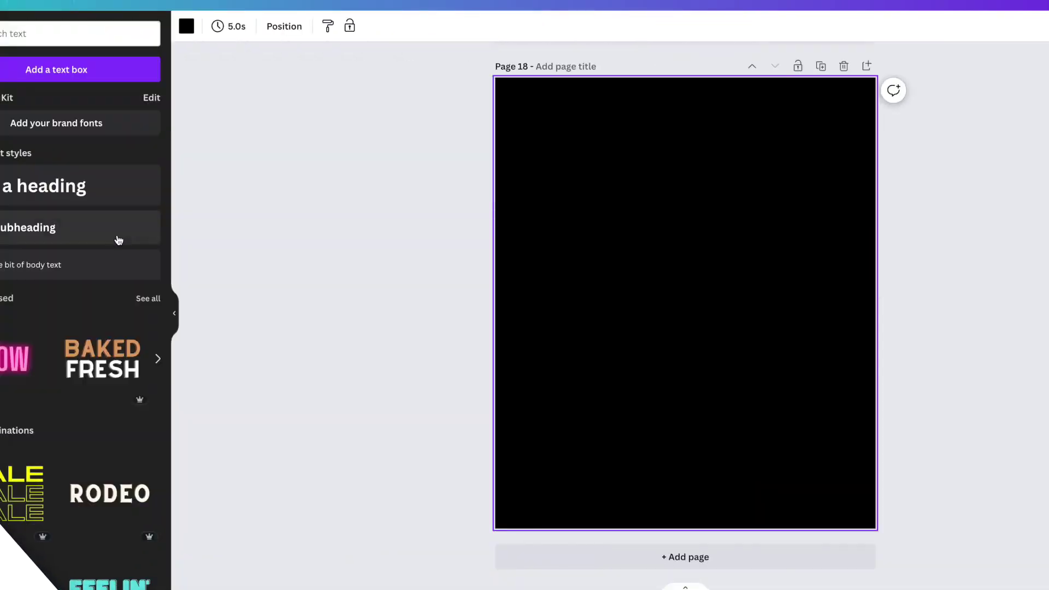
Step: Add a heading to the blank black page 18 reading "THANK YOU FOR WATCHING!"
{"action": "left_click", "coordinate": [70, 184]}
{"action": "left_click", "coordinate": [177, 324]}
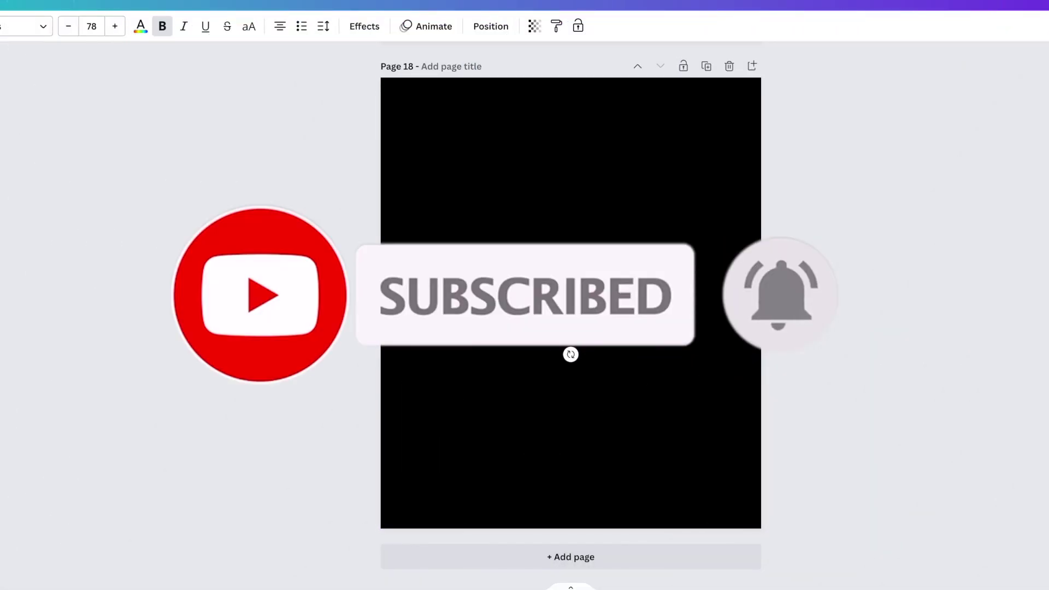
{"action": "type", "text": "OR WATCHING!"}
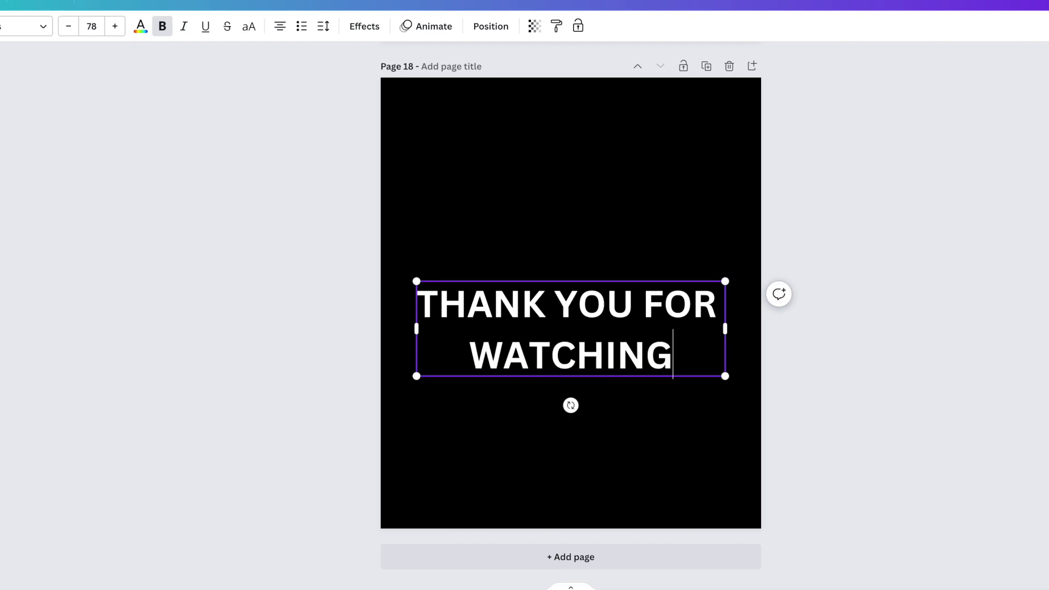